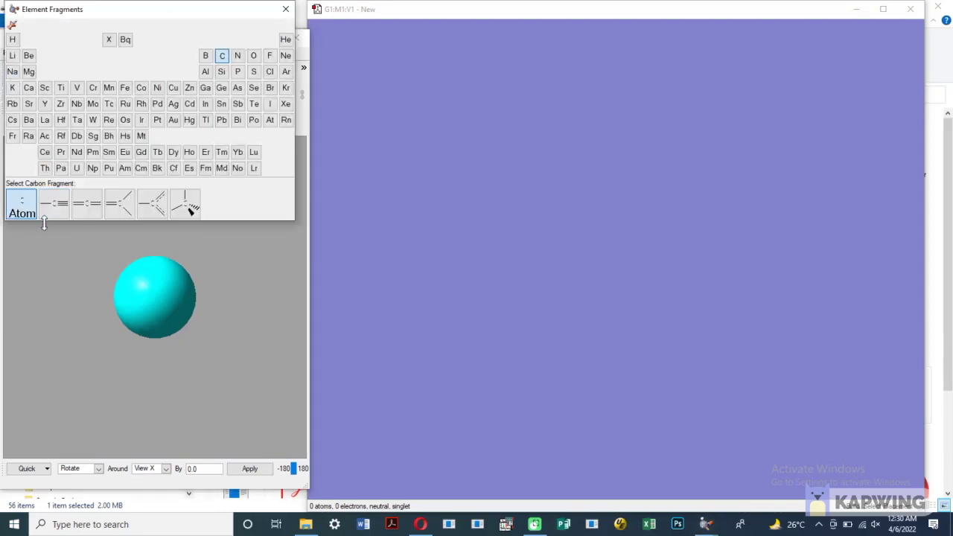
Place the H–C≡ divalent carbon fragment and attach a carbon atom to its triple bond
click(52, 215)
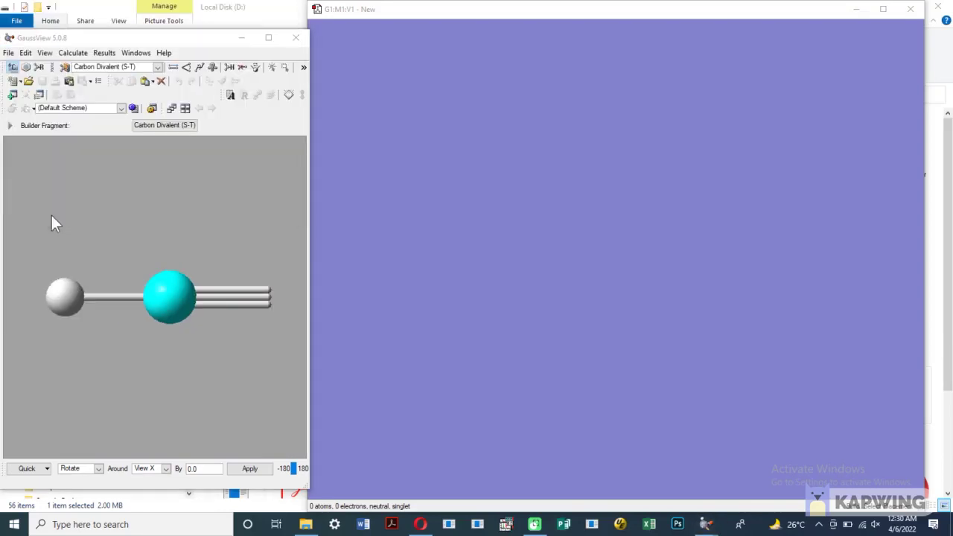
click(538, 251)
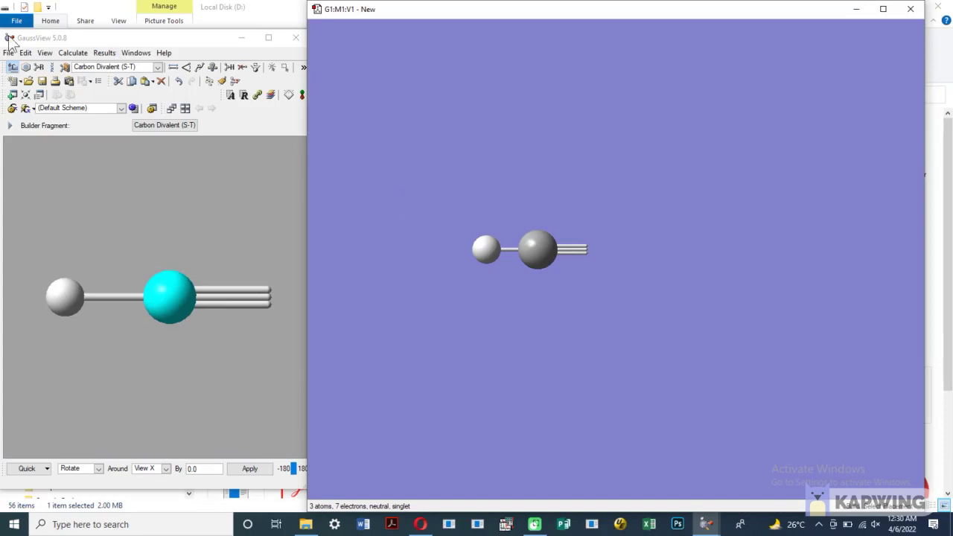
click(13, 67)
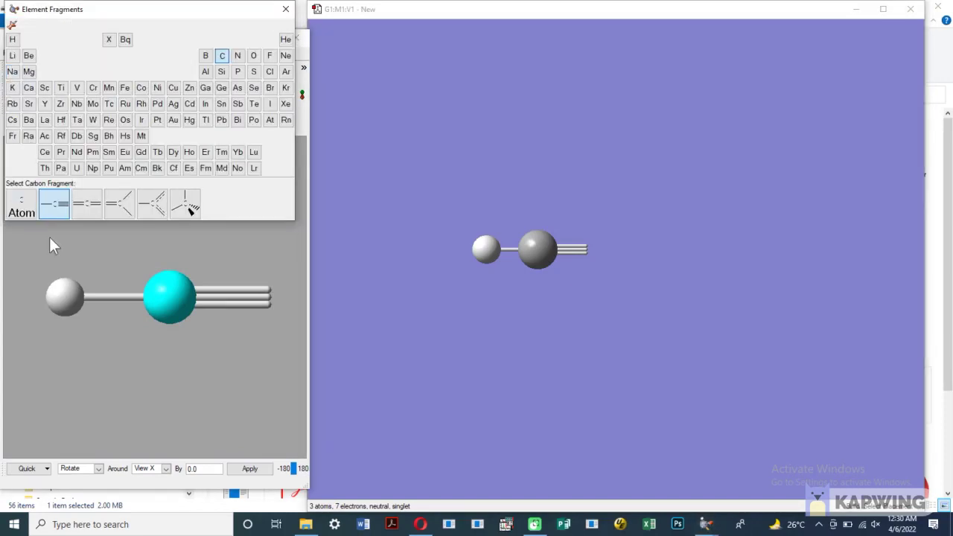
click(22, 210)
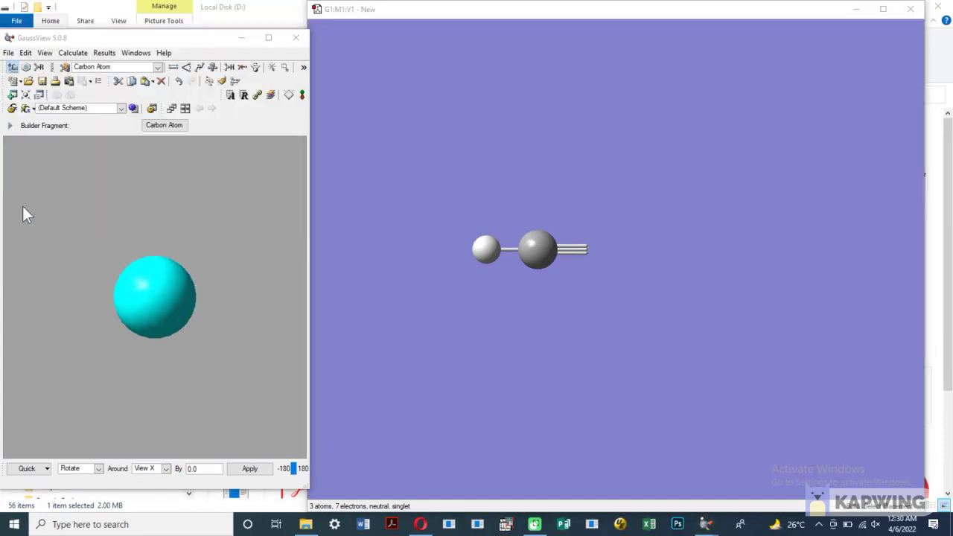
click(585, 249)
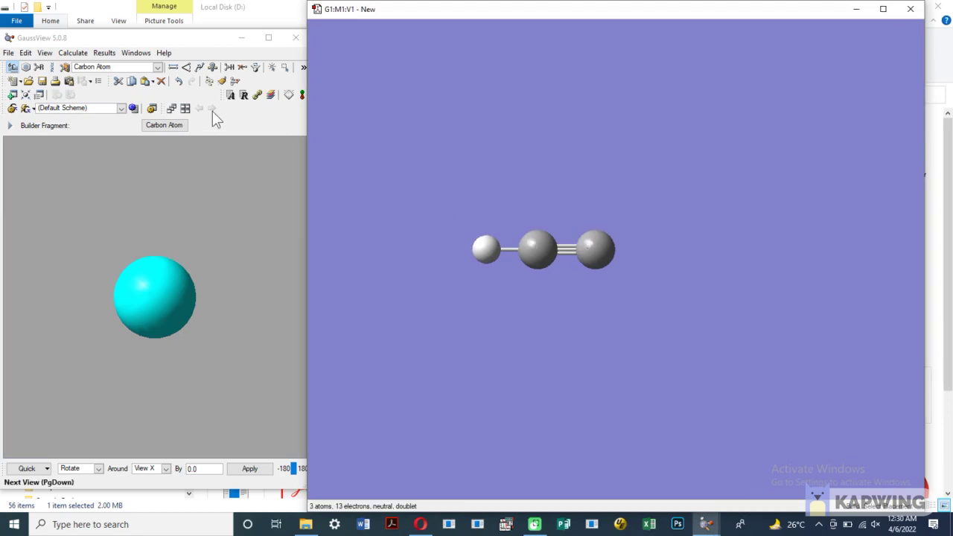
Add hydrogen to the right-end carbon to complete linear H–C≡C–H acetylene
click(231, 67)
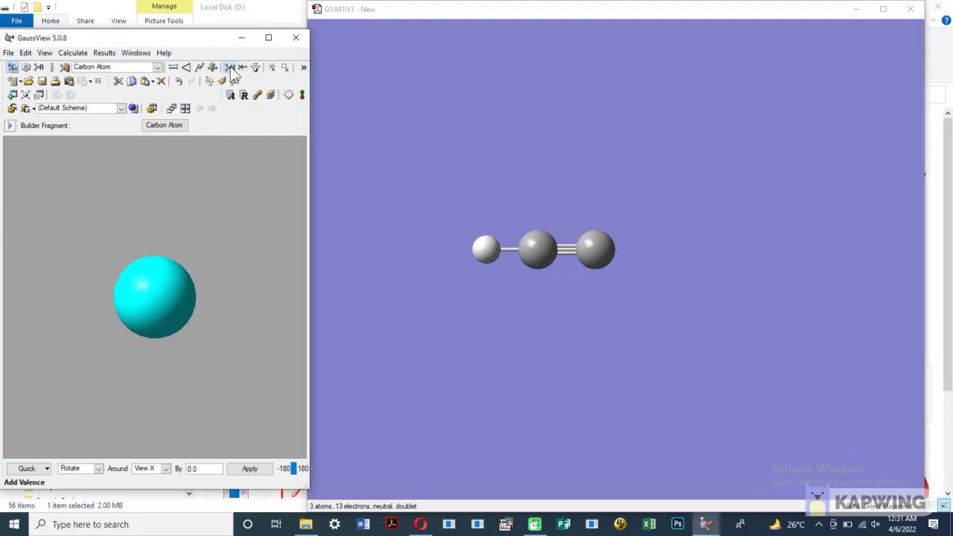
click(593, 247)
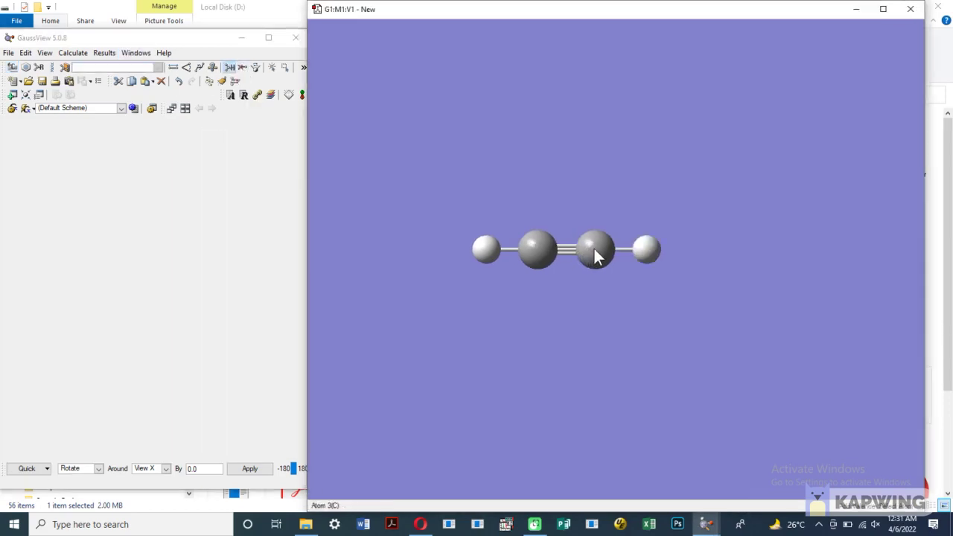
drag(593, 249, 623, 237)
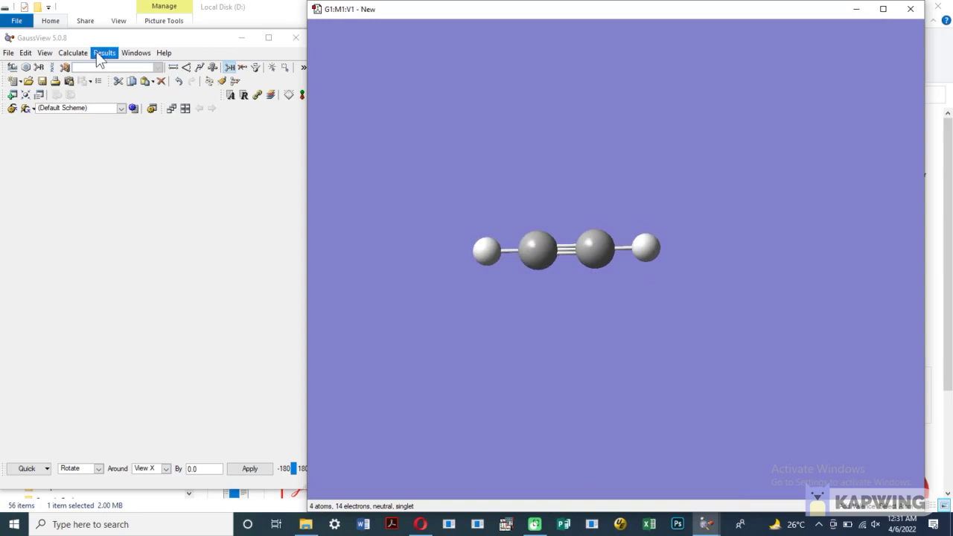
click(74, 53)
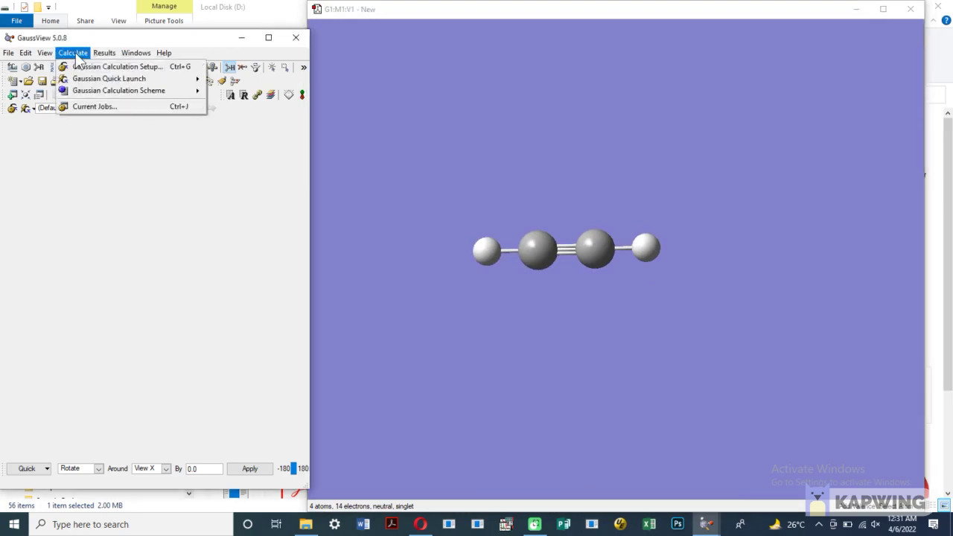
Set the Gaussian job type to Optimization, giving route '# opt hf/3-21g geom=connectivity'
click(88, 69)
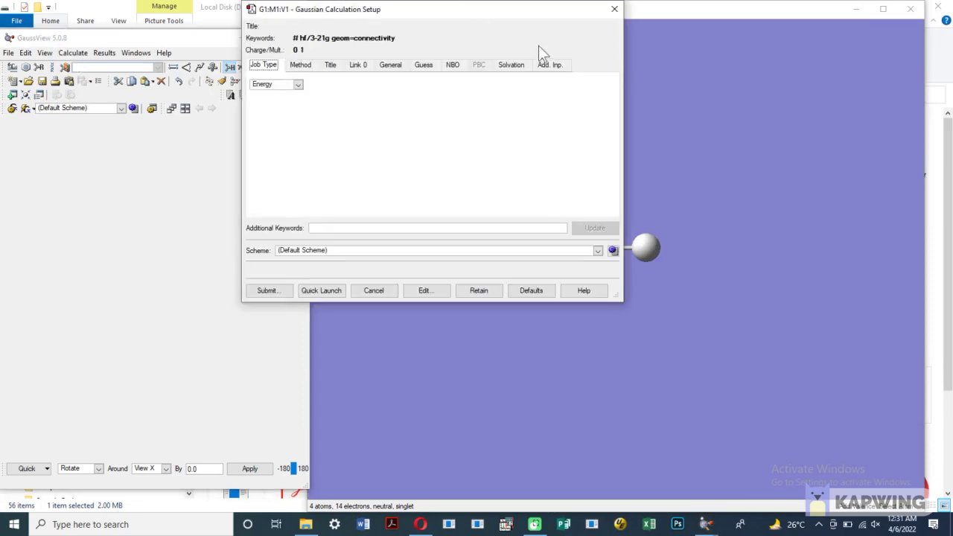
drag(477, 17, 291, 111)
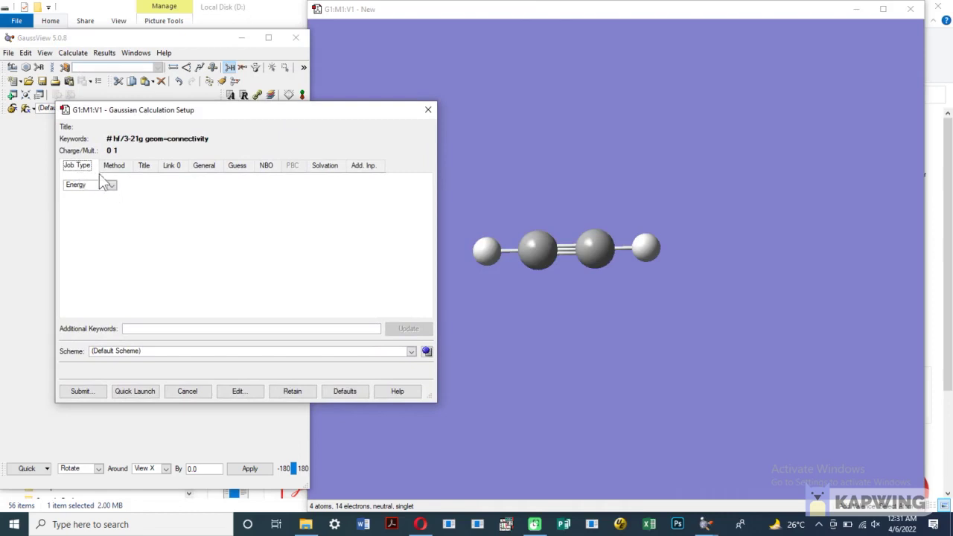
click(111, 185)
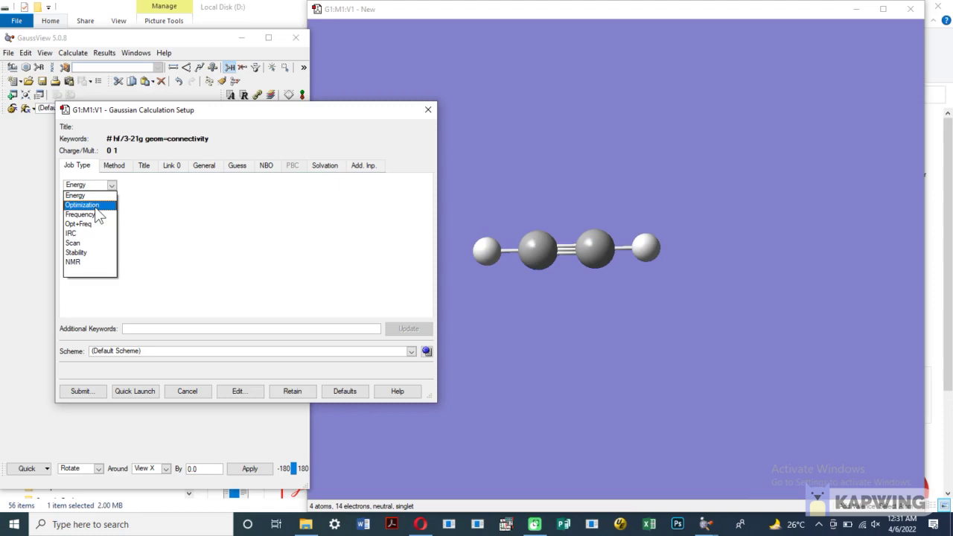
click(96, 208)
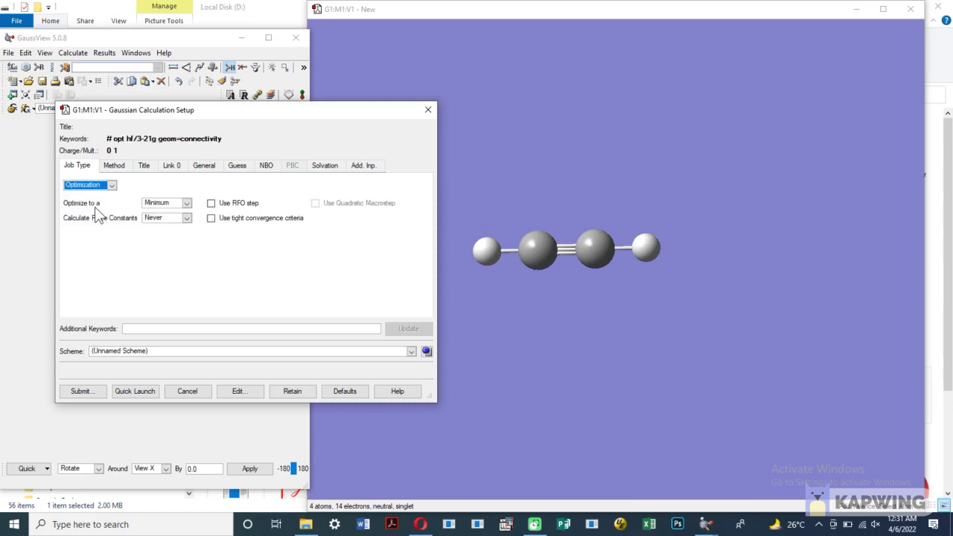
click(116, 166)
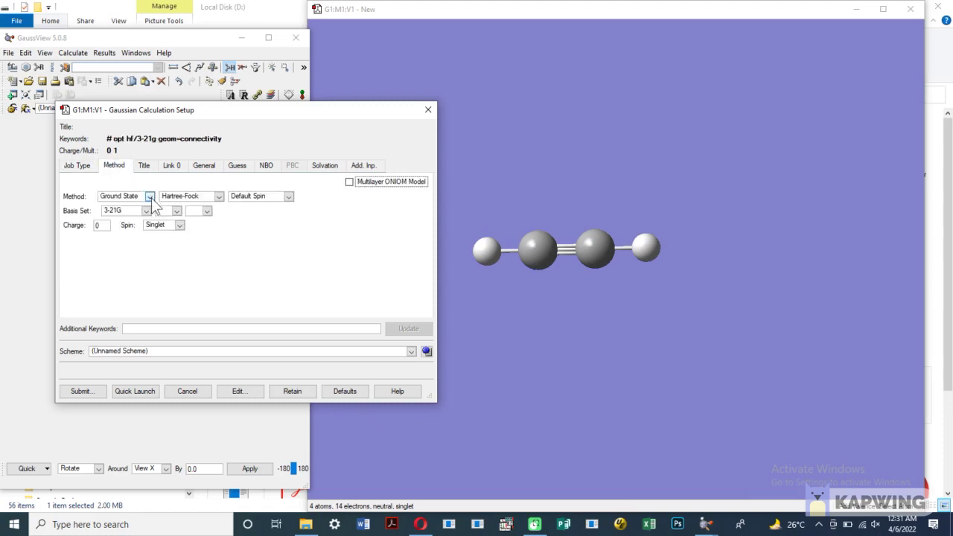
Choose Ground State DFT with the B3LYP functional and the 6-31G basis set
click(149, 196)
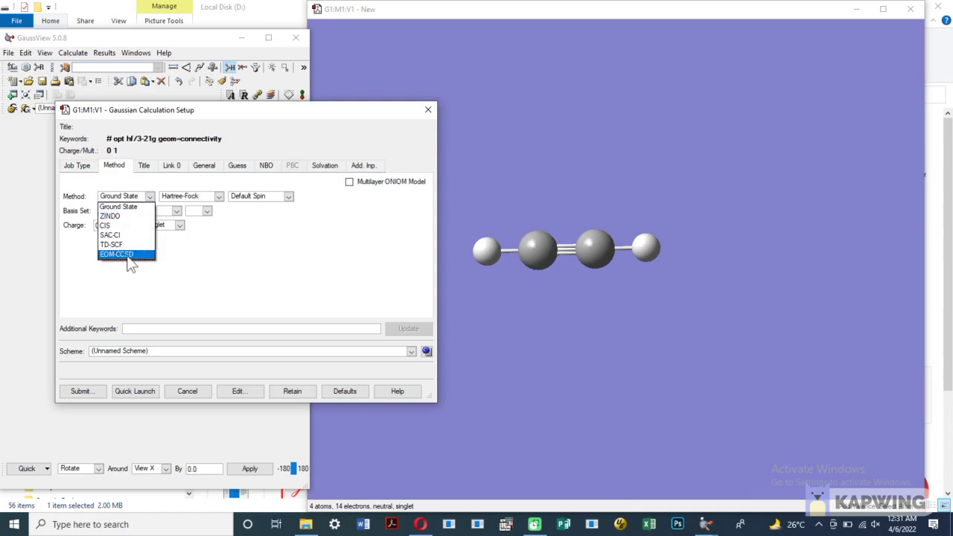
click(131, 208)
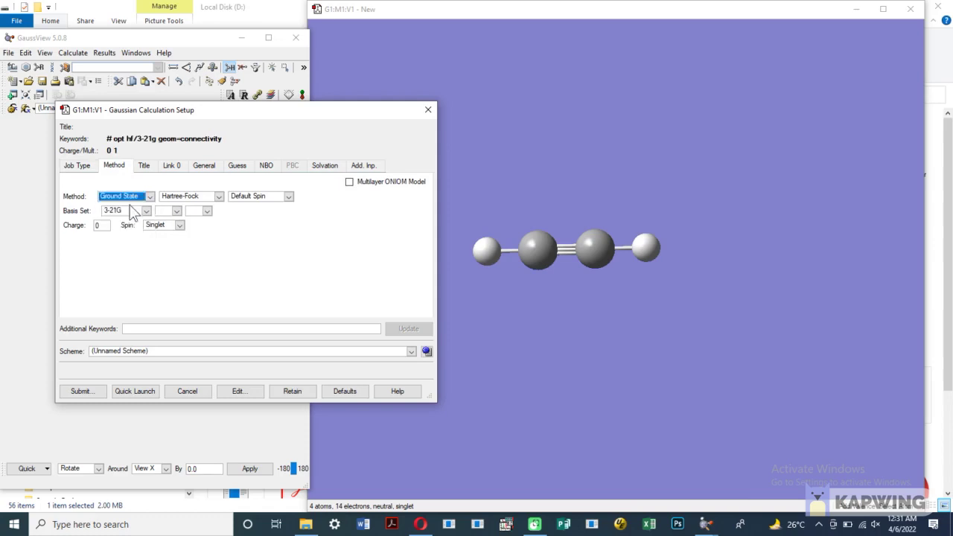
click(219, 196)
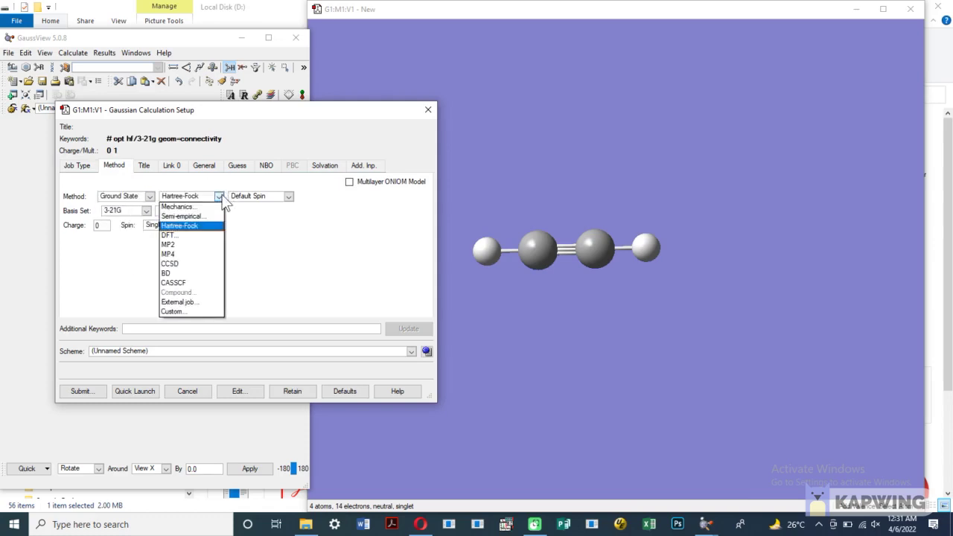
click(195, 244)
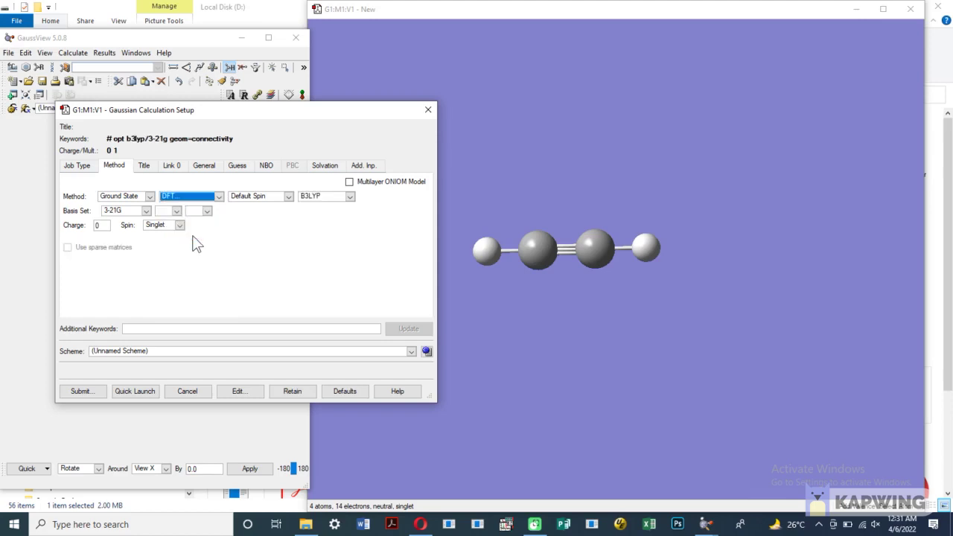
click(350, 197)
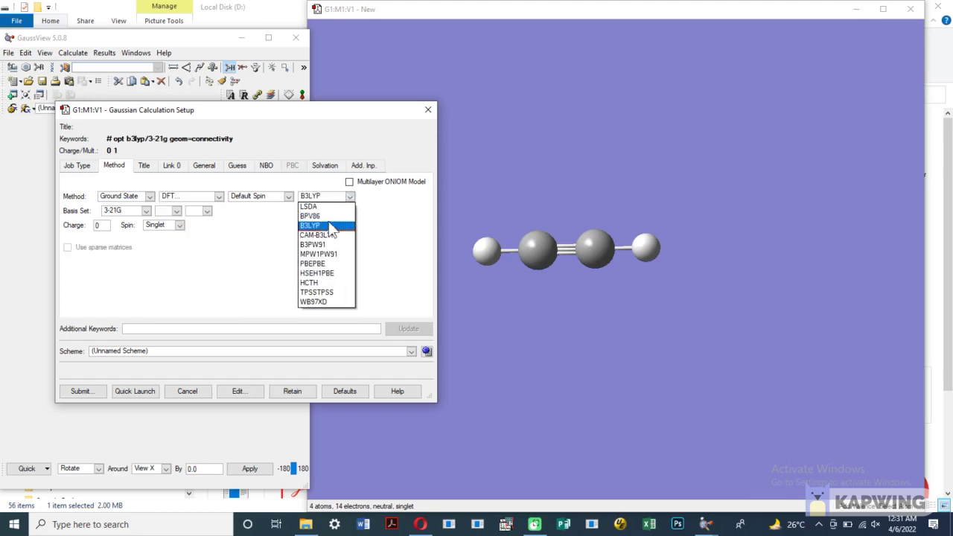
click(328, 224)
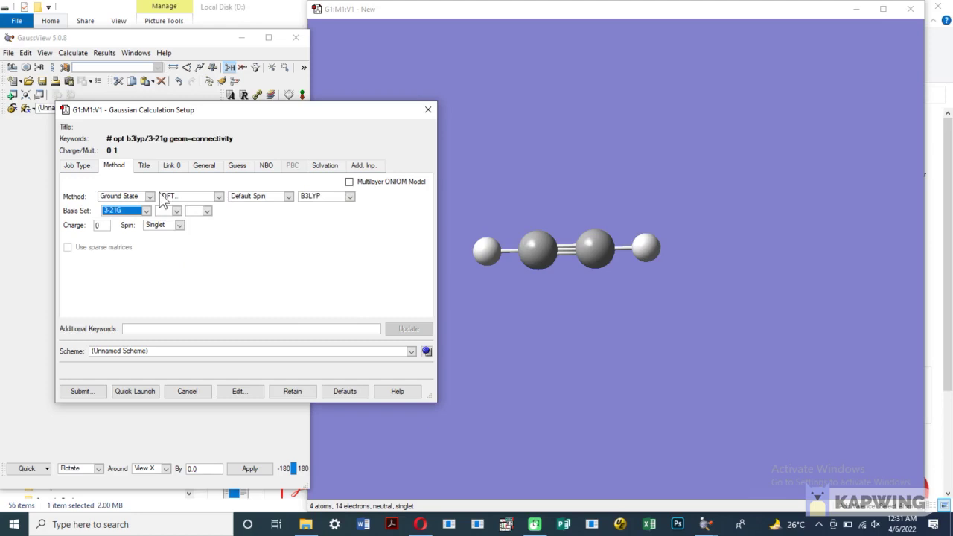
click(146, 211)
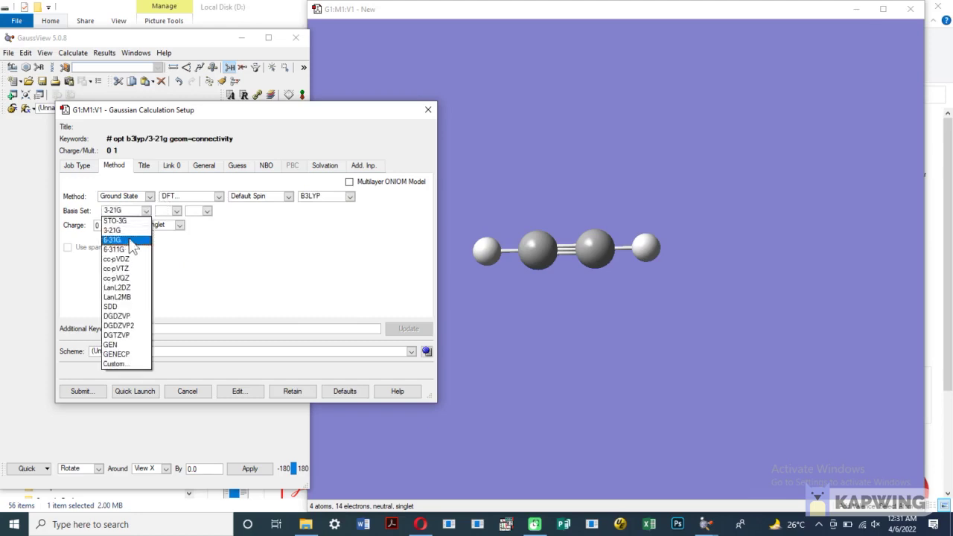
click(126, 241)
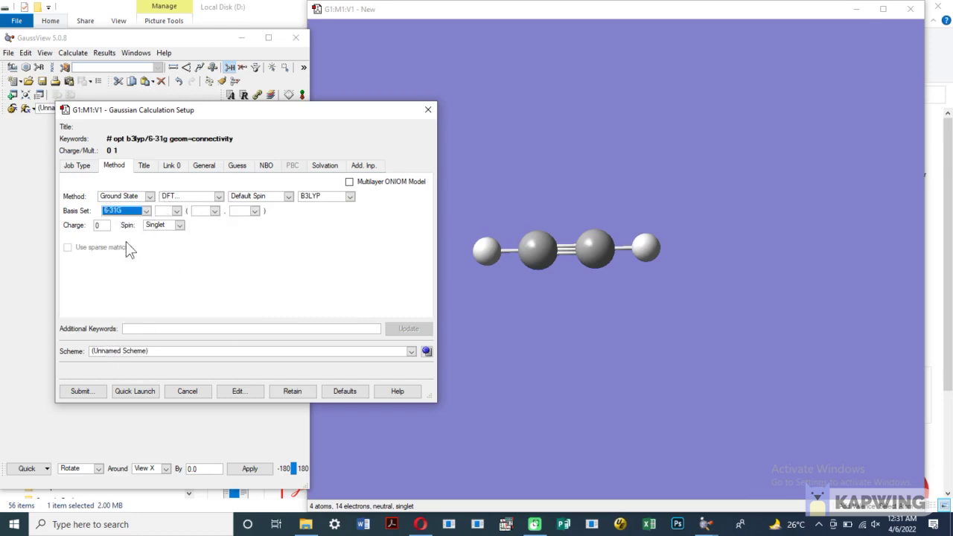
click(146, 168)
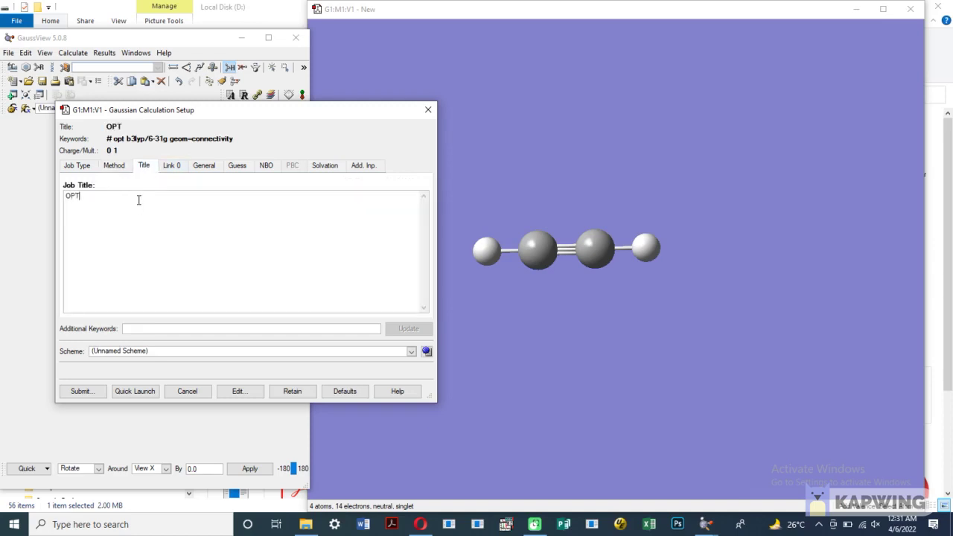
In Link 0, leave the memory limit and shared processors at Default
click(172, 167)
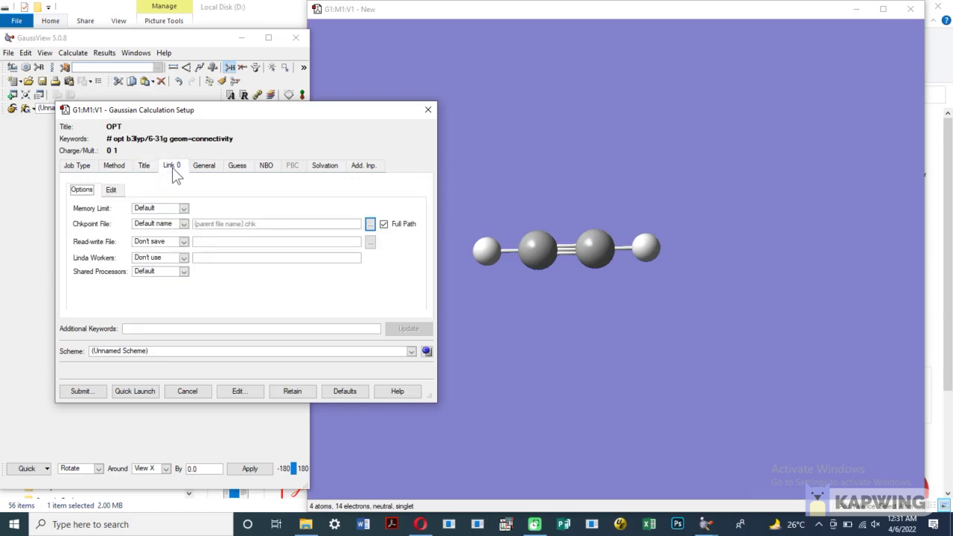
click(184, 208)
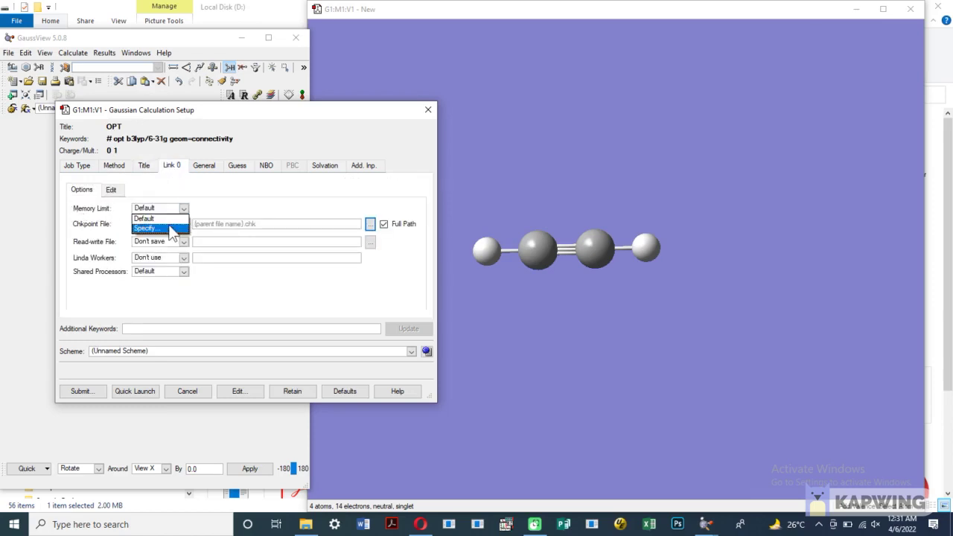
click(170, 228)
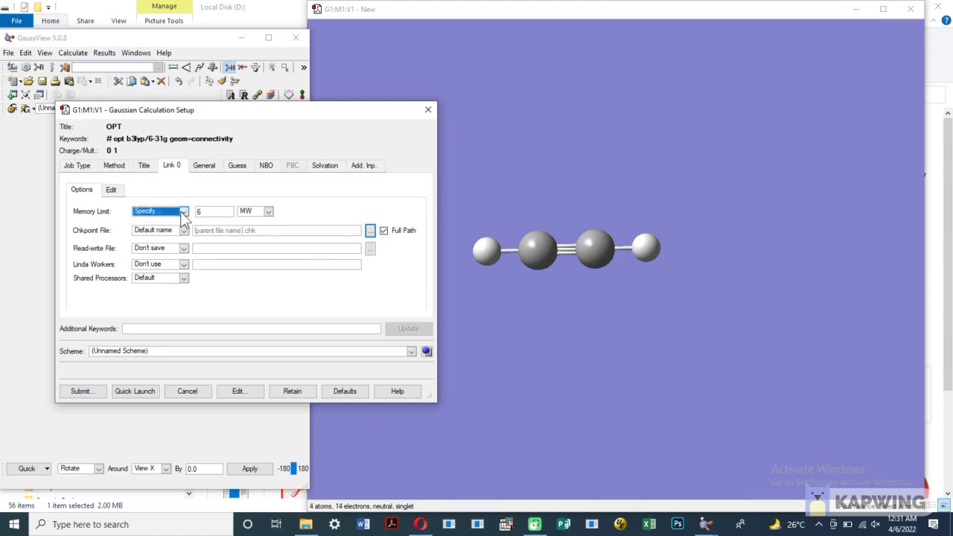
click(183, 211)
click(158, 221)
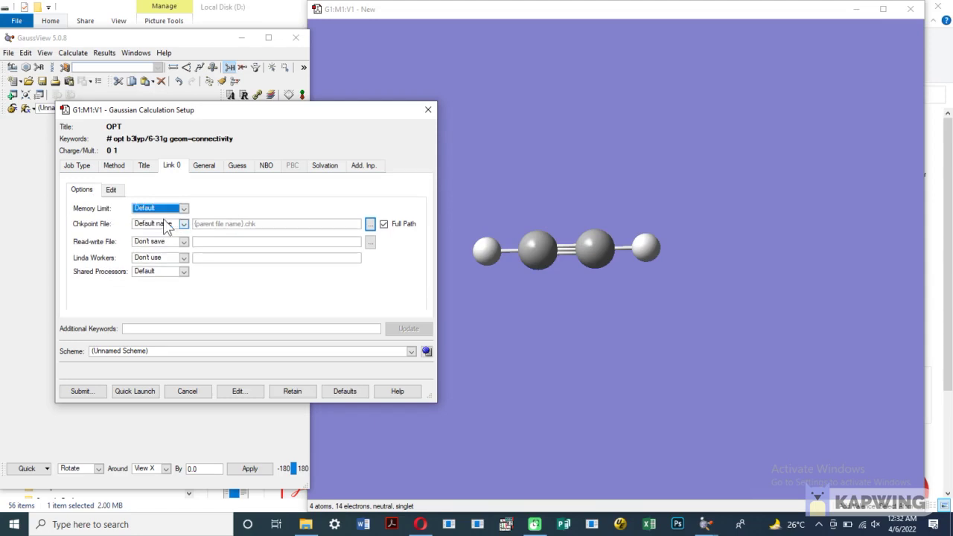
click(185, 272)
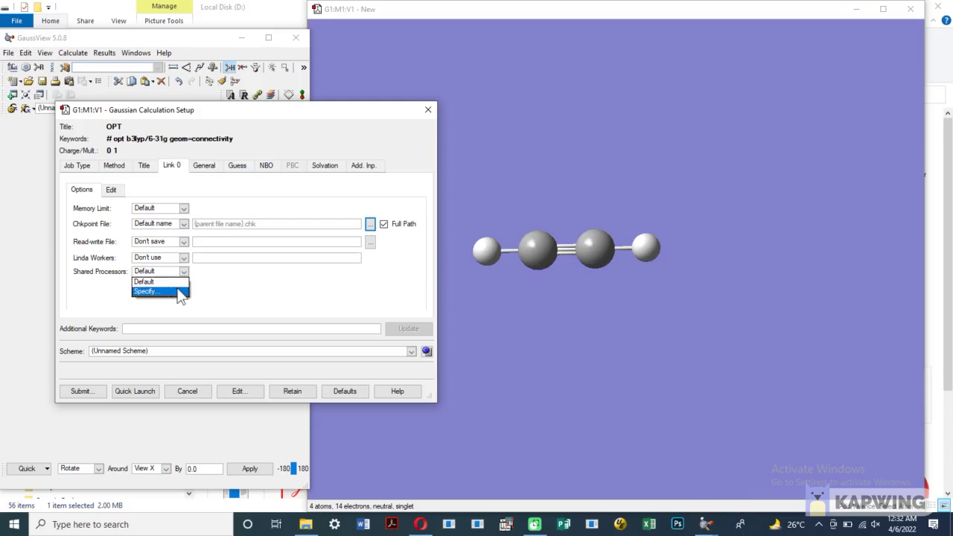
click(177, 292)
click(184, 273)
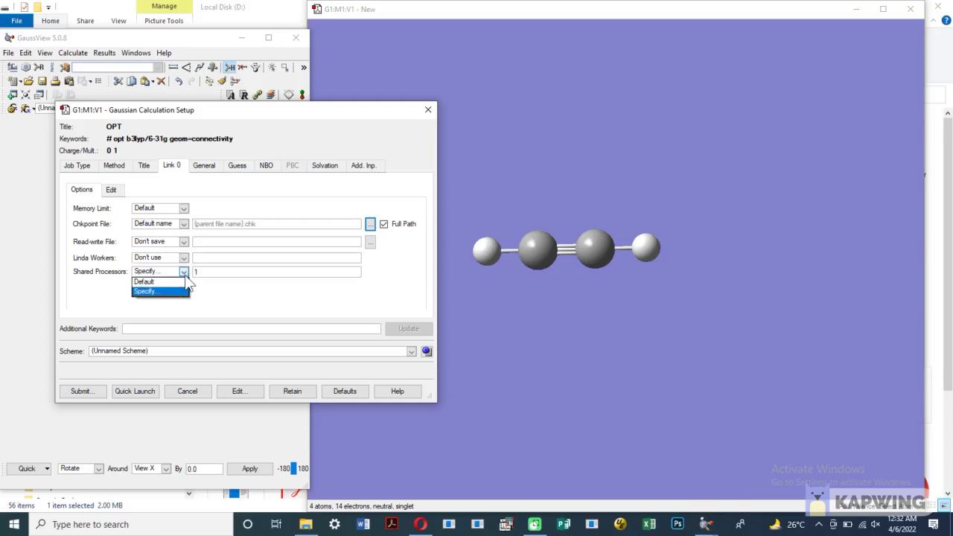
click(168, 281)
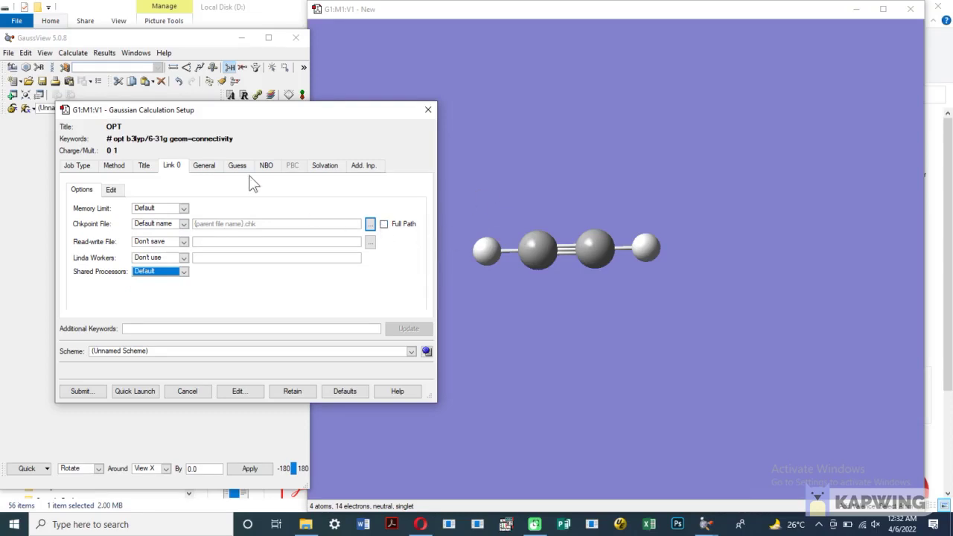
Uncheck Write Connectivity to drop geom=connectivity, keep Solvation Model None, and submit
click(200, 169)
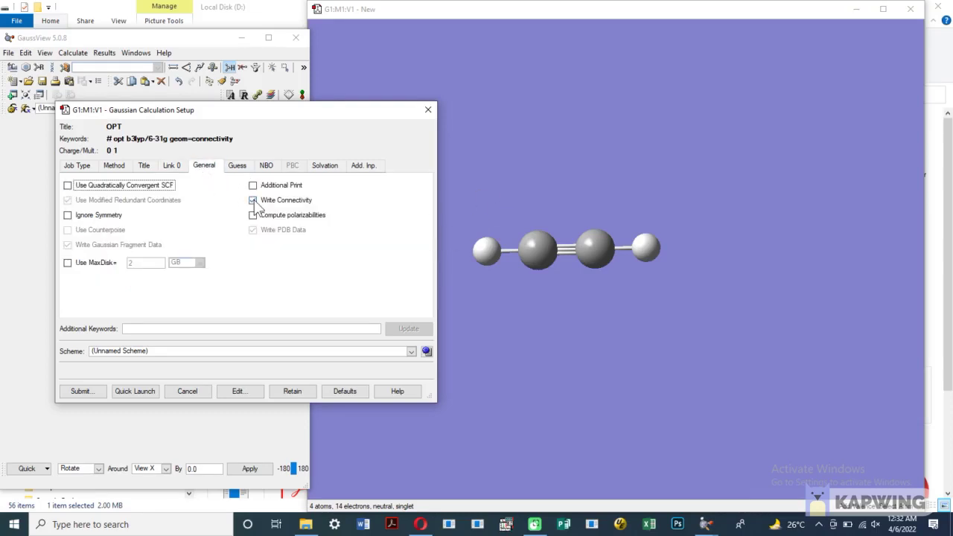
click(253, 200)
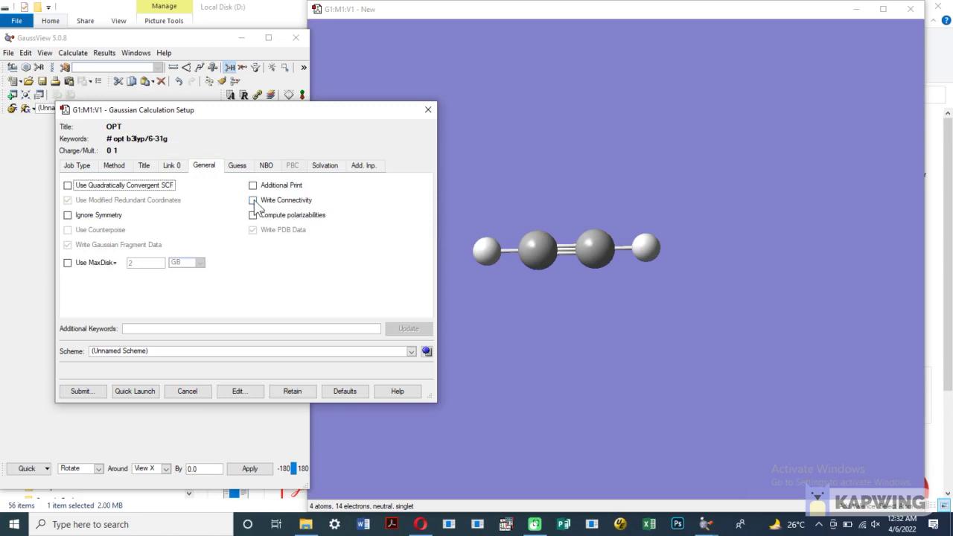
click(324, 165)
click(164, 185)
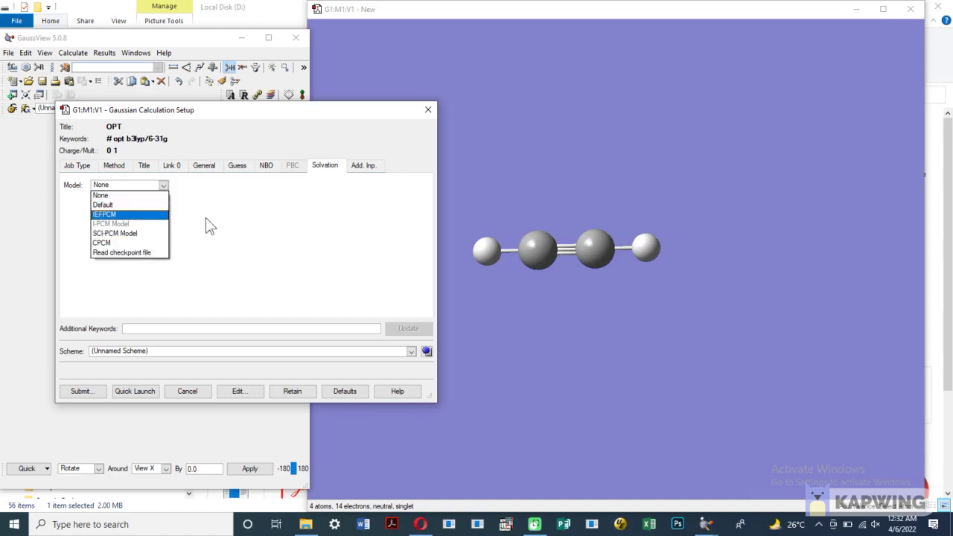
click(143, 195)
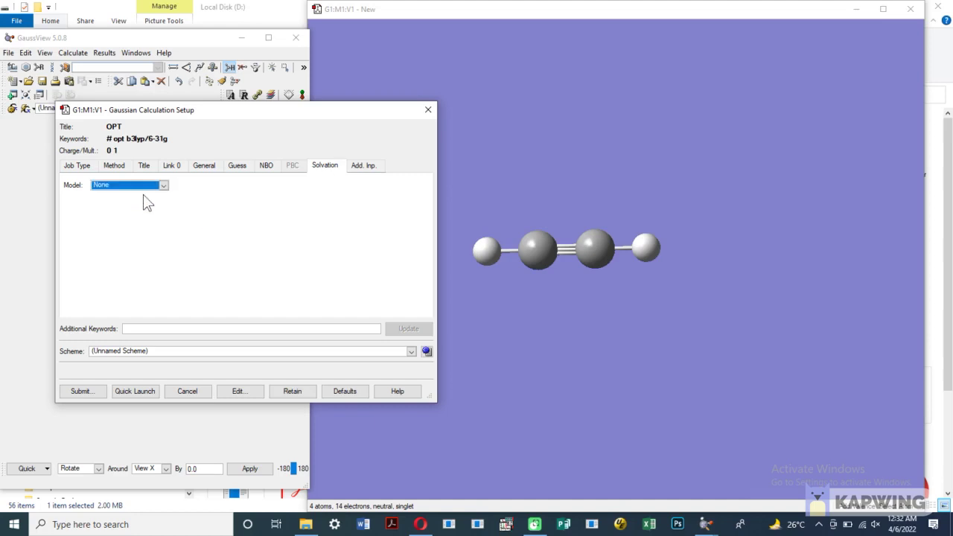
click(80, 391)
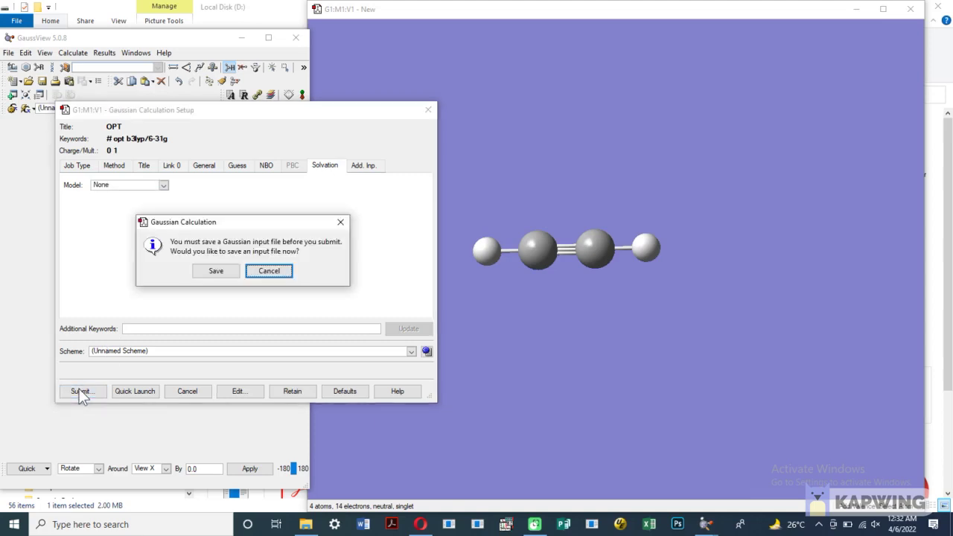
Save the job input as OPT.gjf in D:\G09\Scratch without running it in Gaussian
click(216, 270)
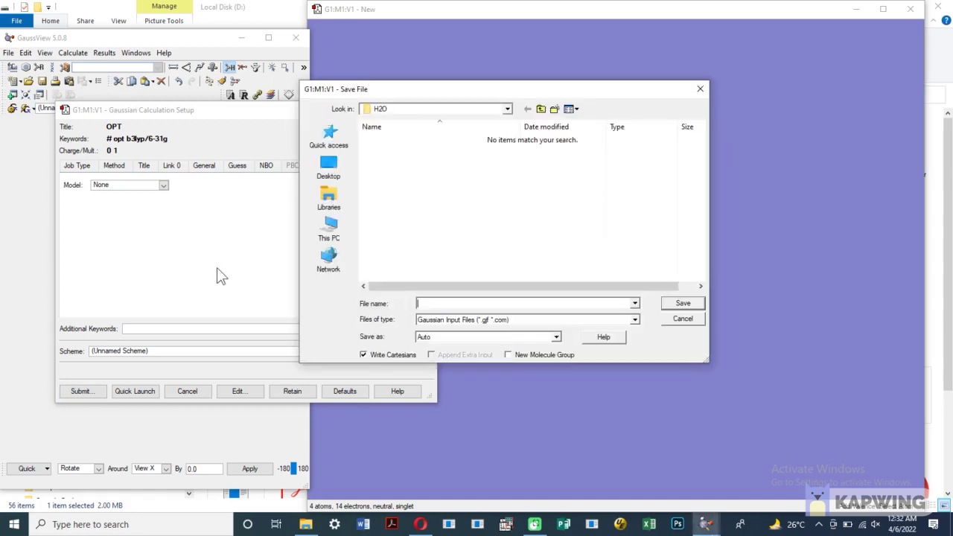
click(507, 111)
click(507, 111)
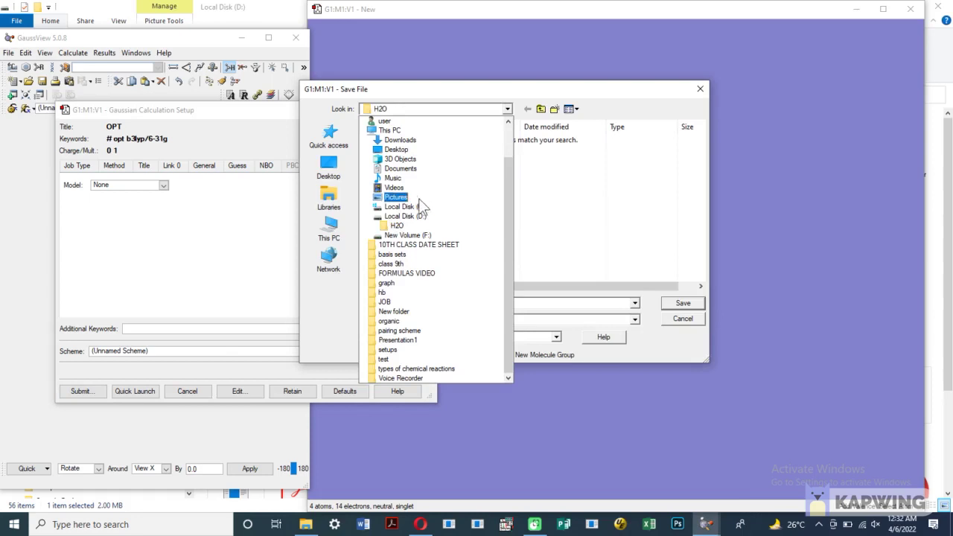
click(417, 216)
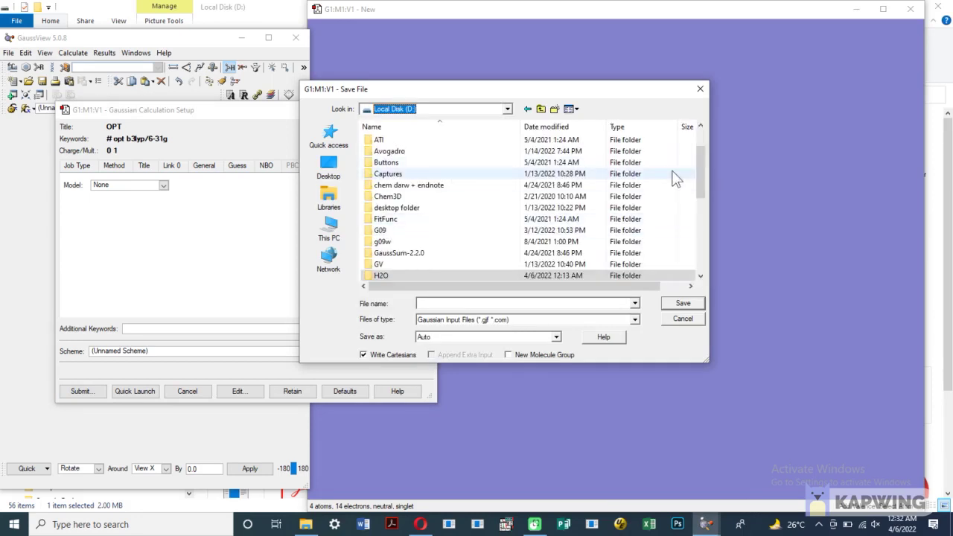
double_click(386, 229)
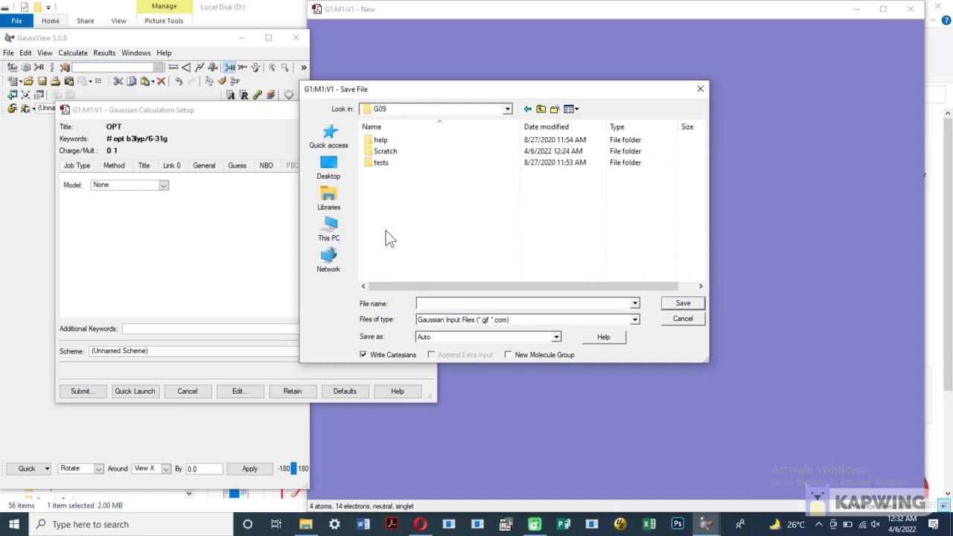
double_click(394, 155)
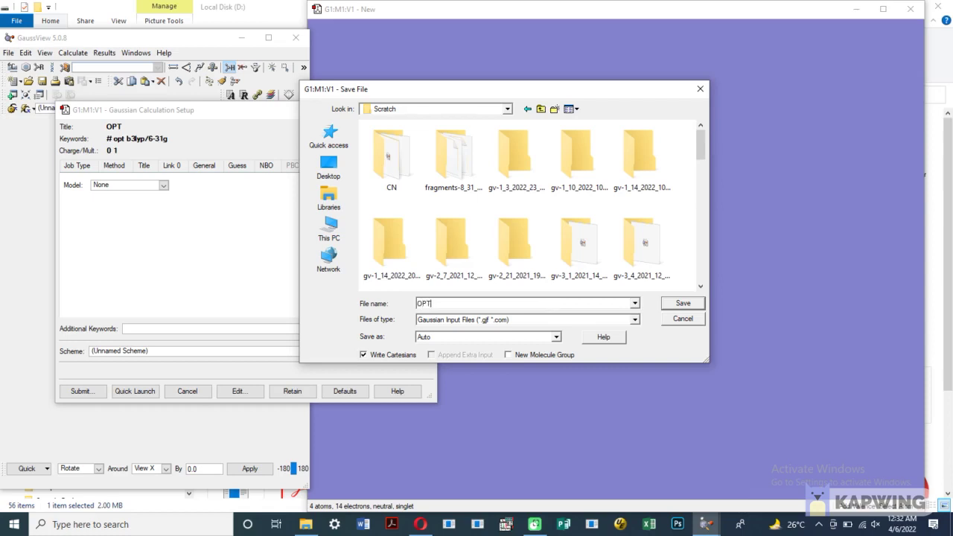
click(691, 304)
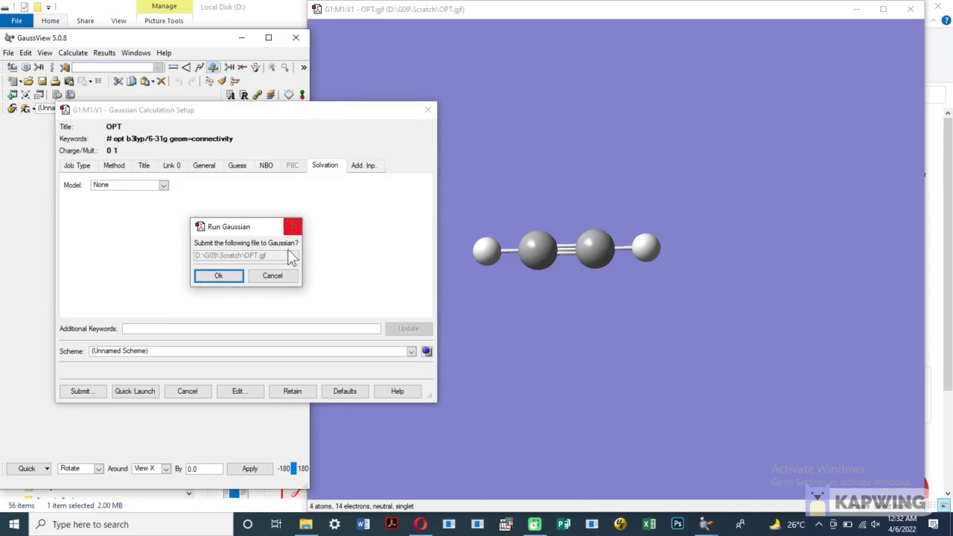
click(284, 275)
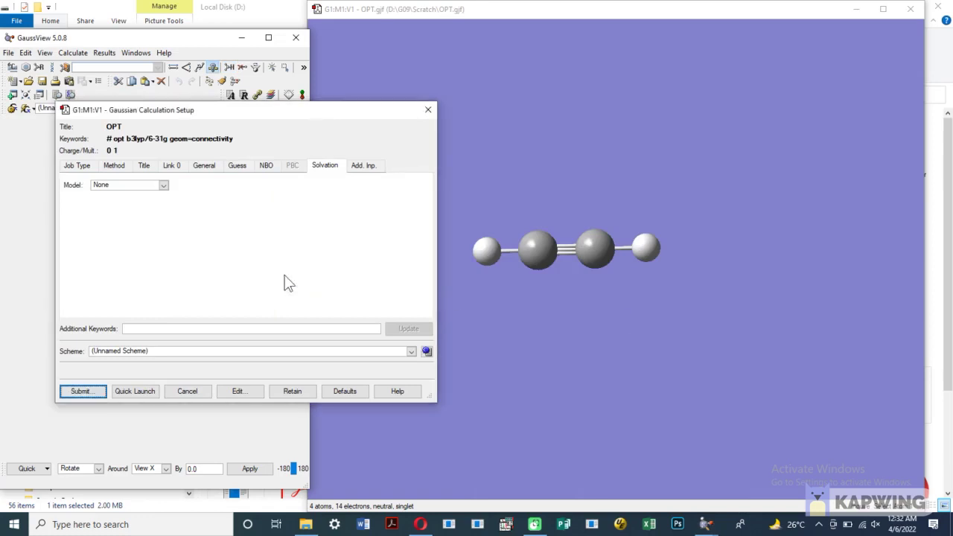
click(305, 524)
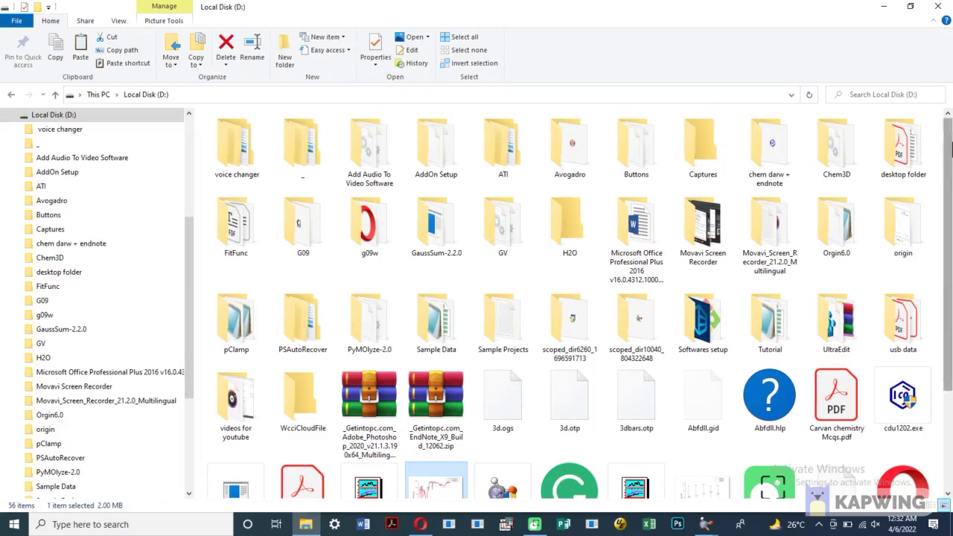
Browse File Explorer to D:\G09\Scratch and bring up the context menu for OPT.gjf
drag(950, 150, 950, 276)
scroll(372, 260, up, 5)
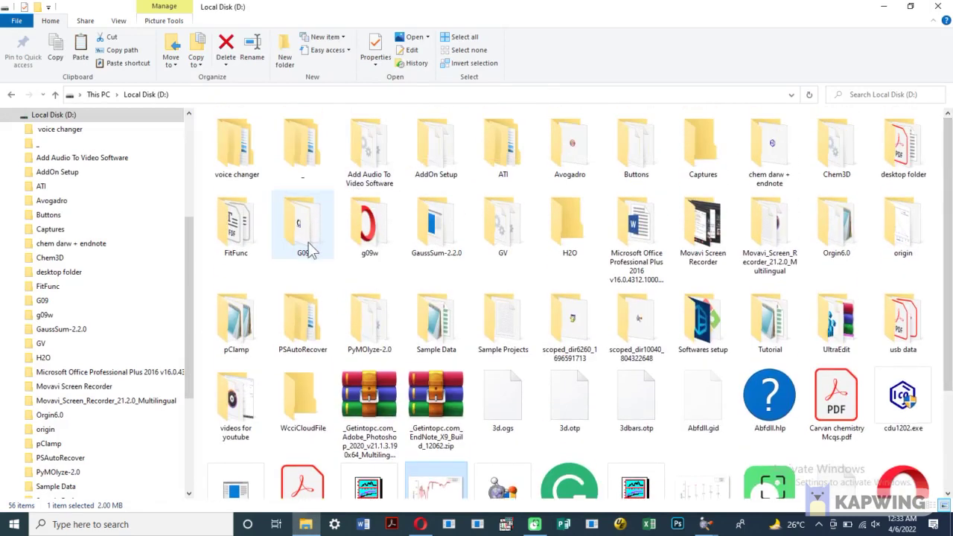
double_click(308, 249)
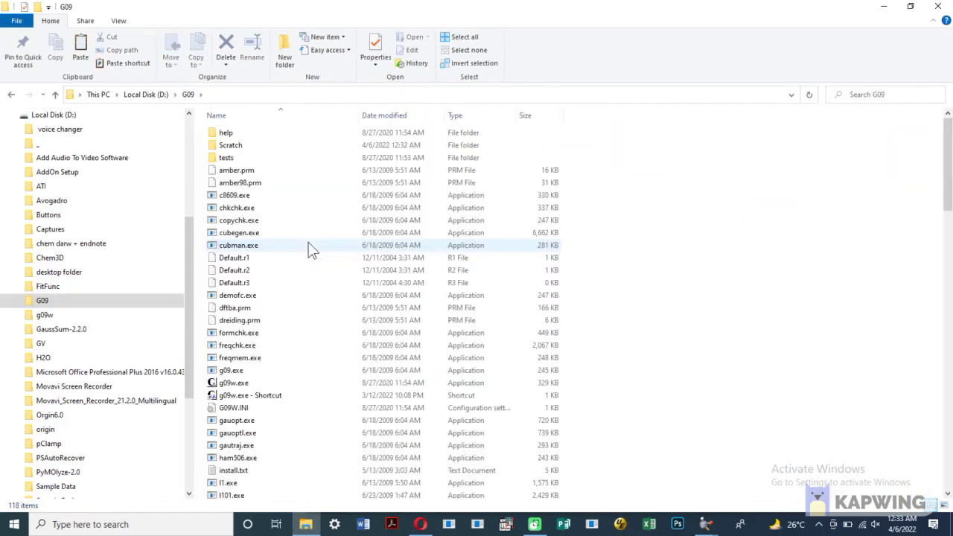
double_click(231, 145)
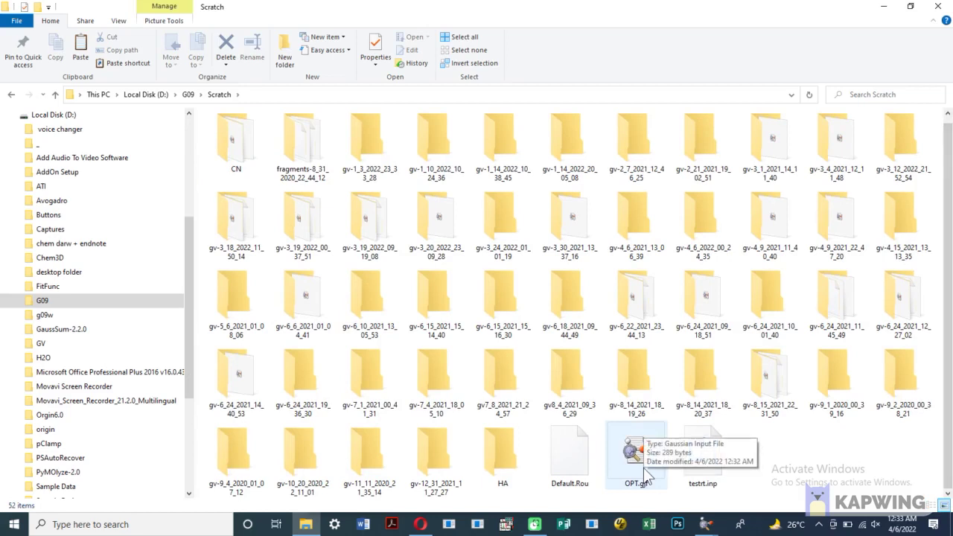
right_click(623, 463)
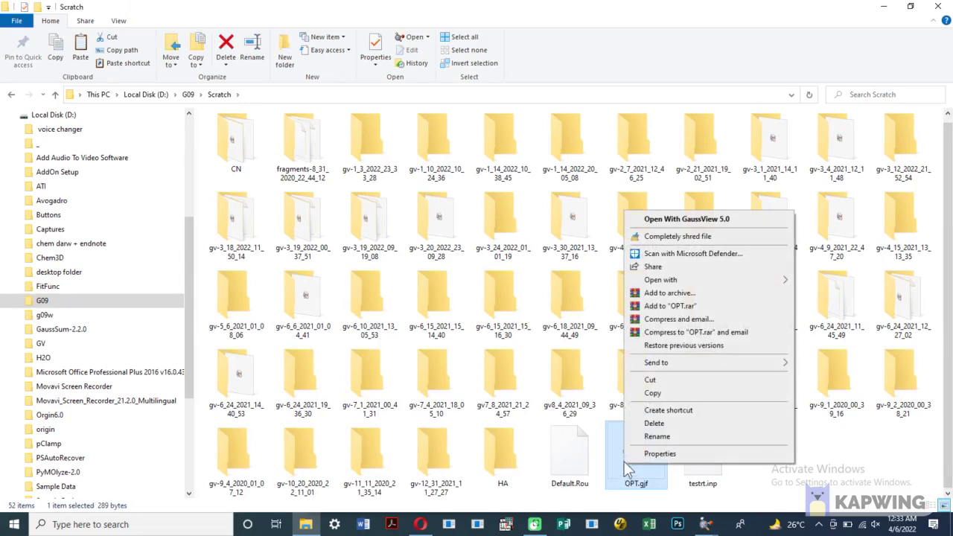
Open OPT.gjf in Notepad, add the %chk=OPT.chk line, save, and close Notepad
mouse_move(759, 276)
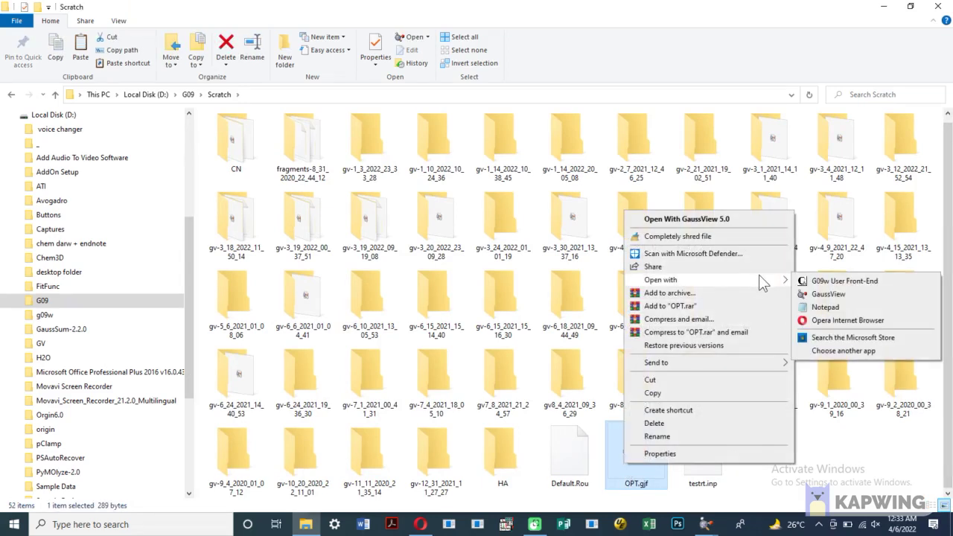
click(812, 307)
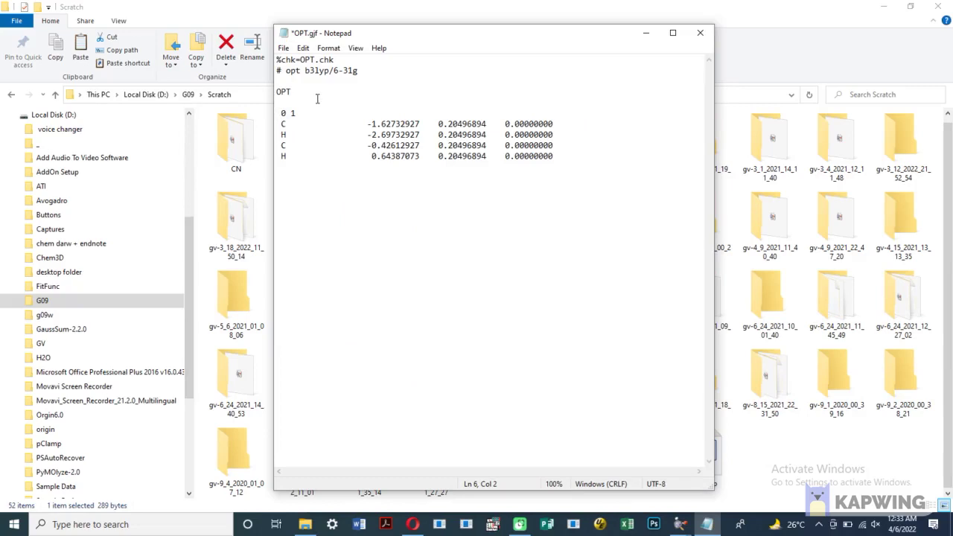
click(591, 155)
key(ctrl+s)
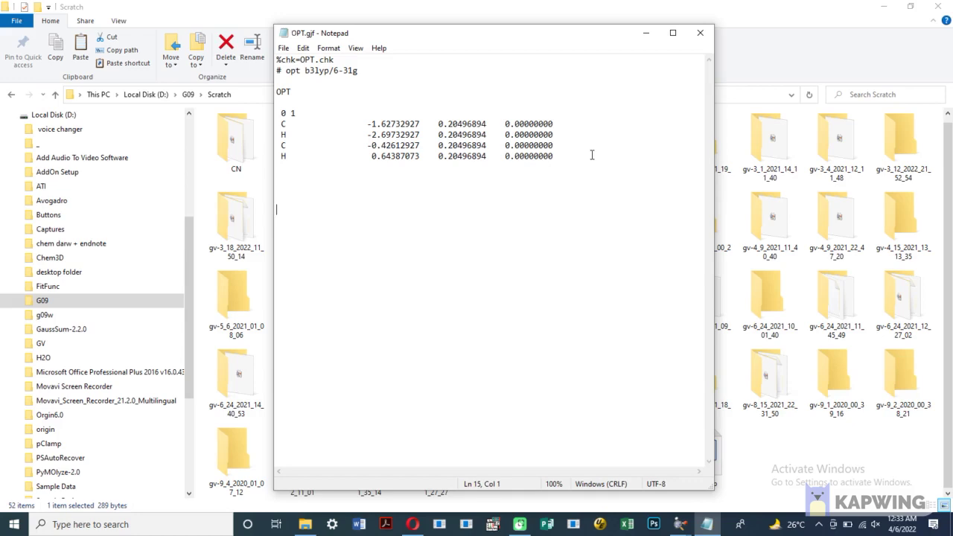
right_click(495, 226)
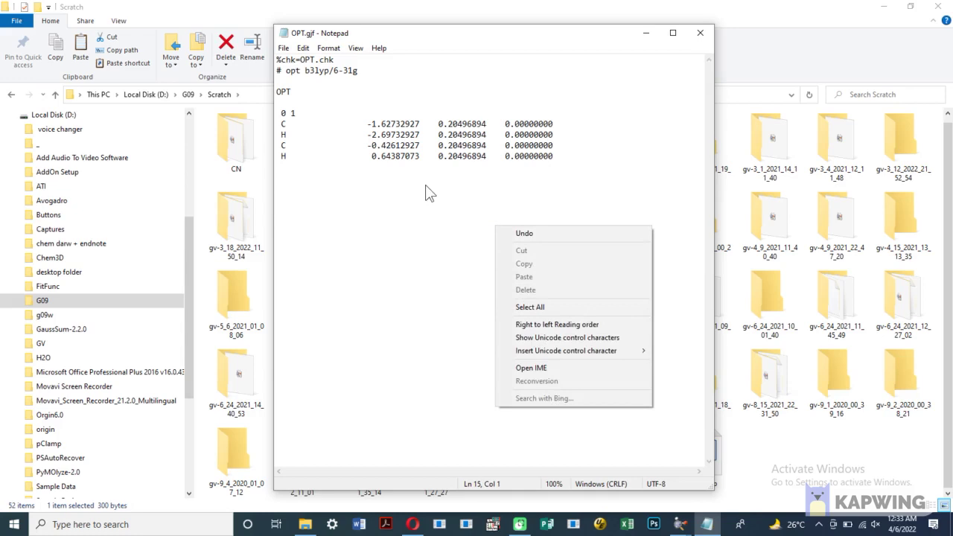
click(378, 255)
click(283, 48)
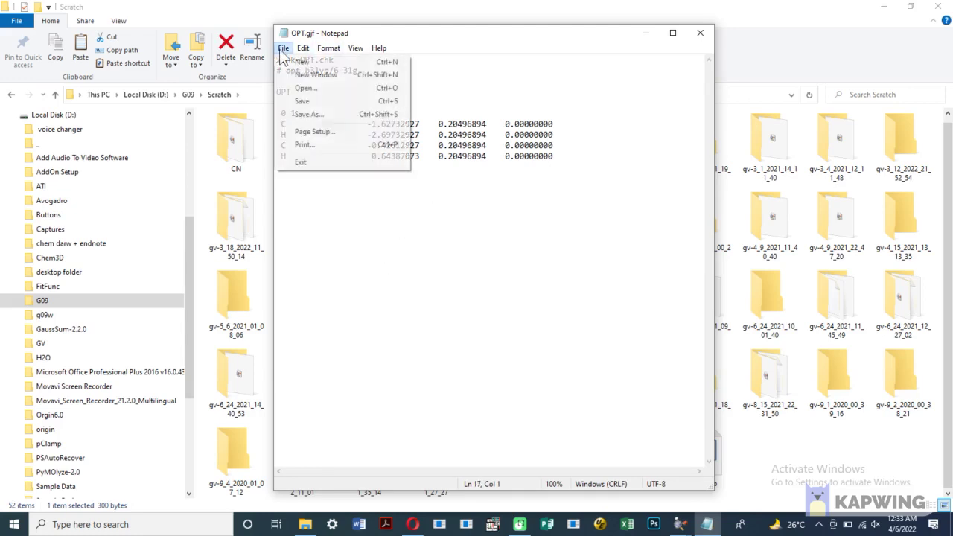
click(302, 101)
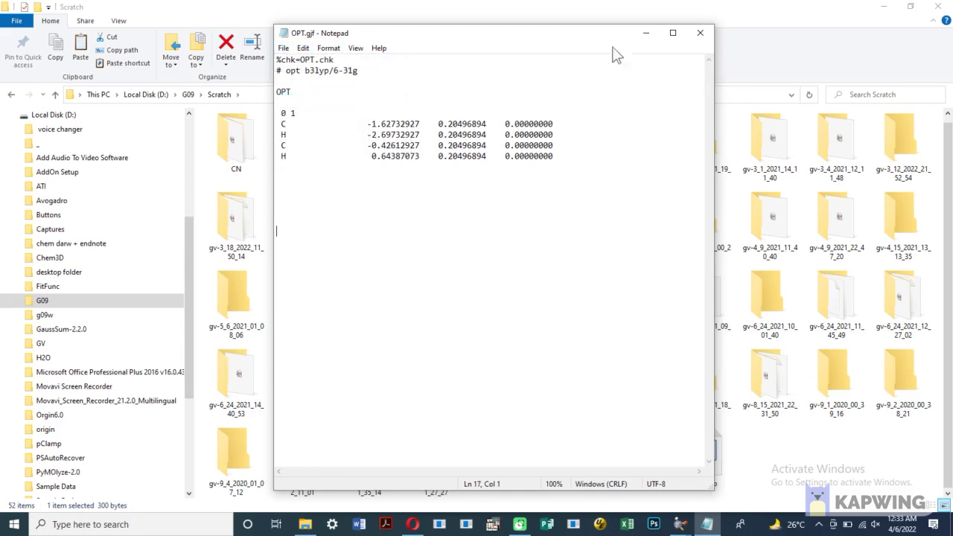
click(701, 36)
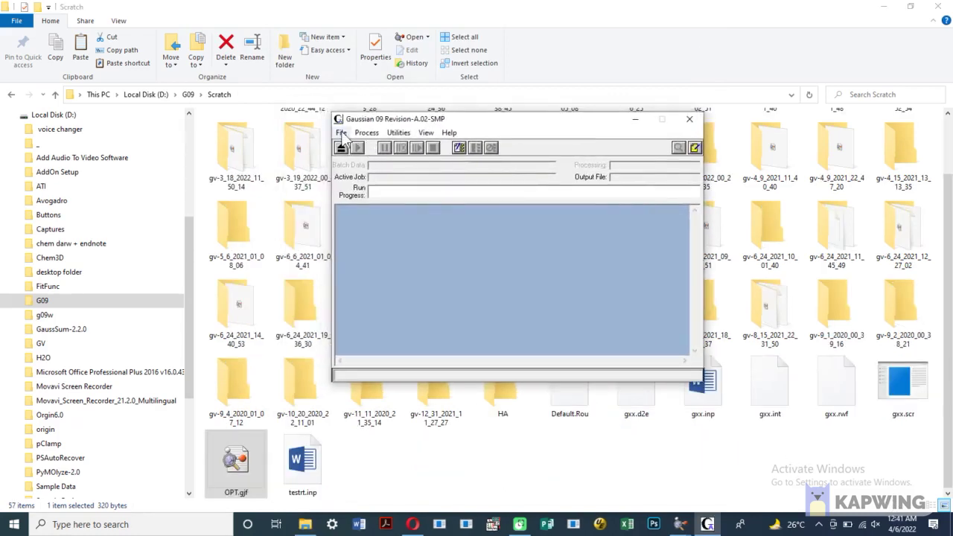
Load OPT.gjf in Gaussian 09 and run it with output saved as OPT.out in Scratch
click(341, 133)
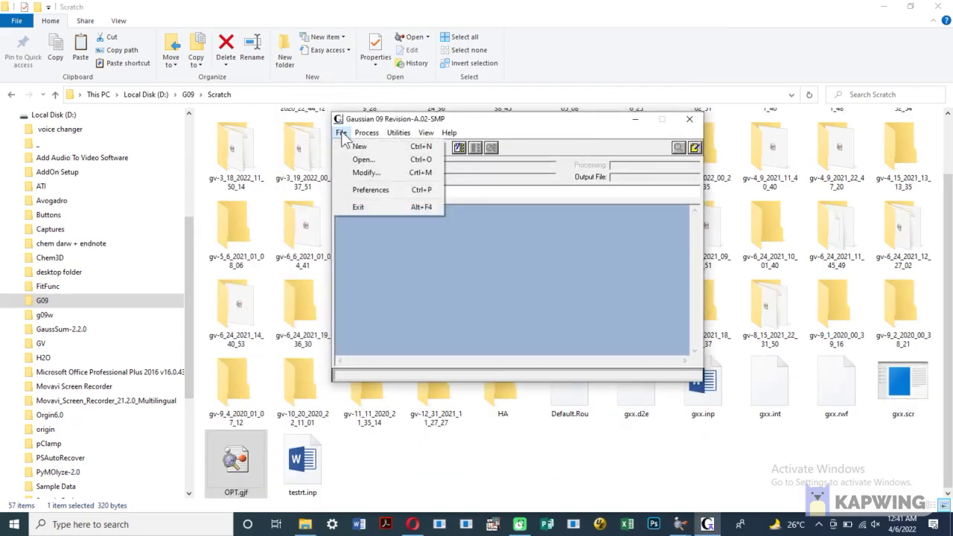
click(363, 160)
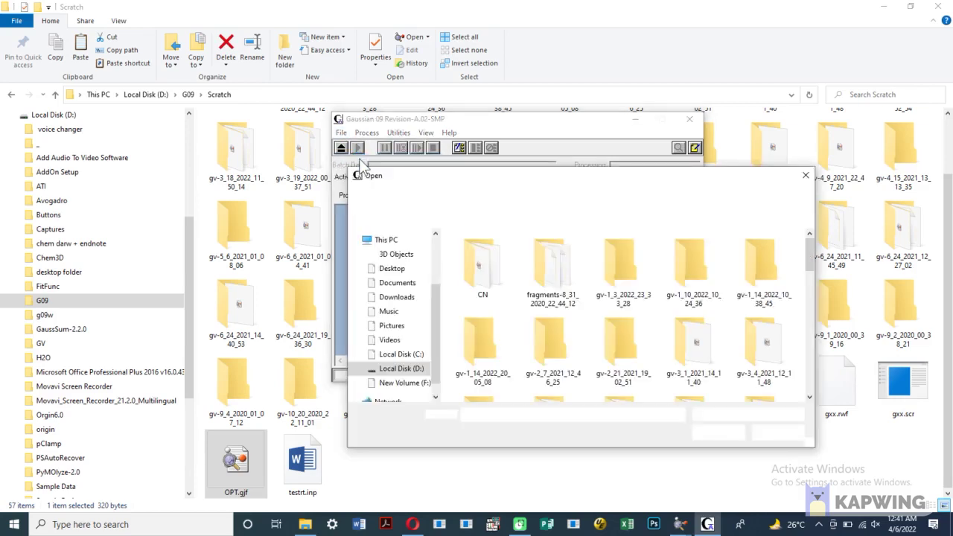
drag(809, 264, 823, 417)
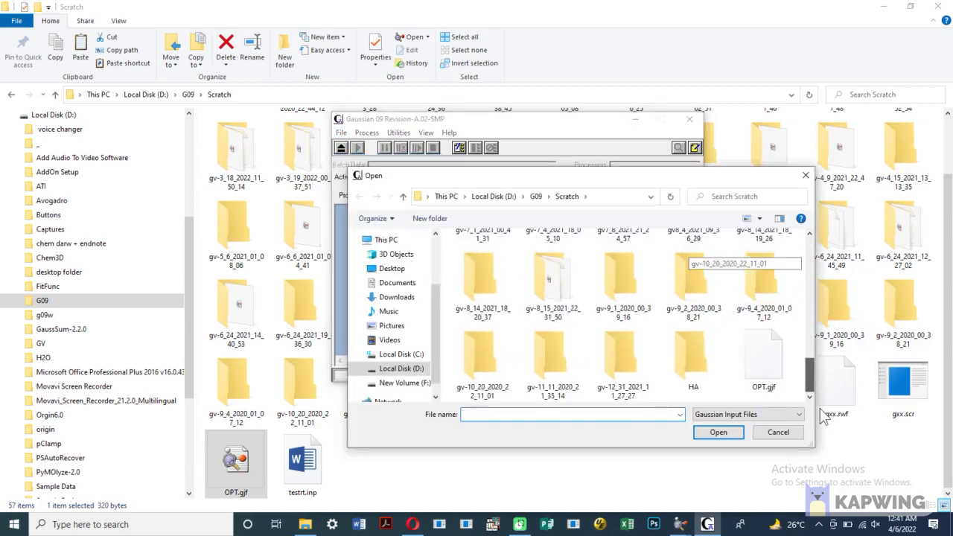
click(763, 357)
click(726, 430)
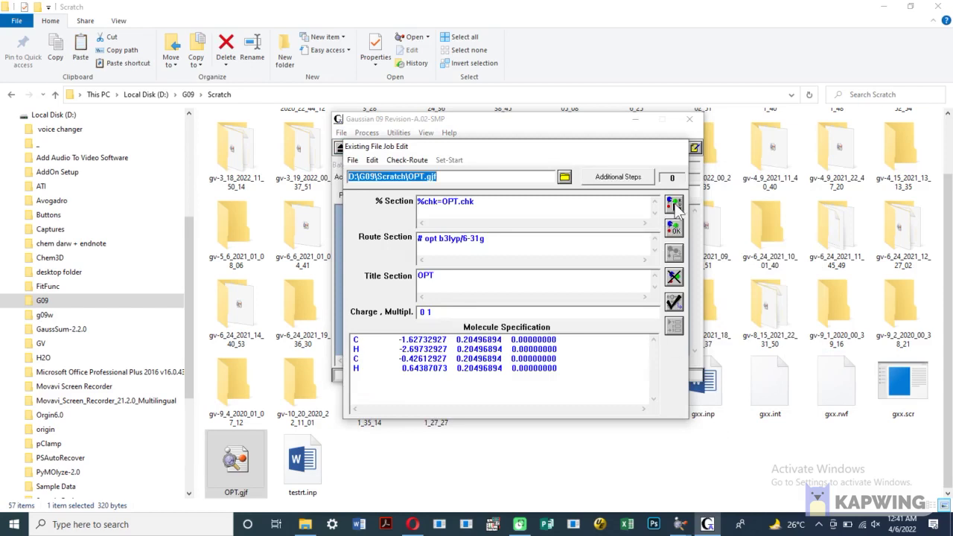
click(674, 202)
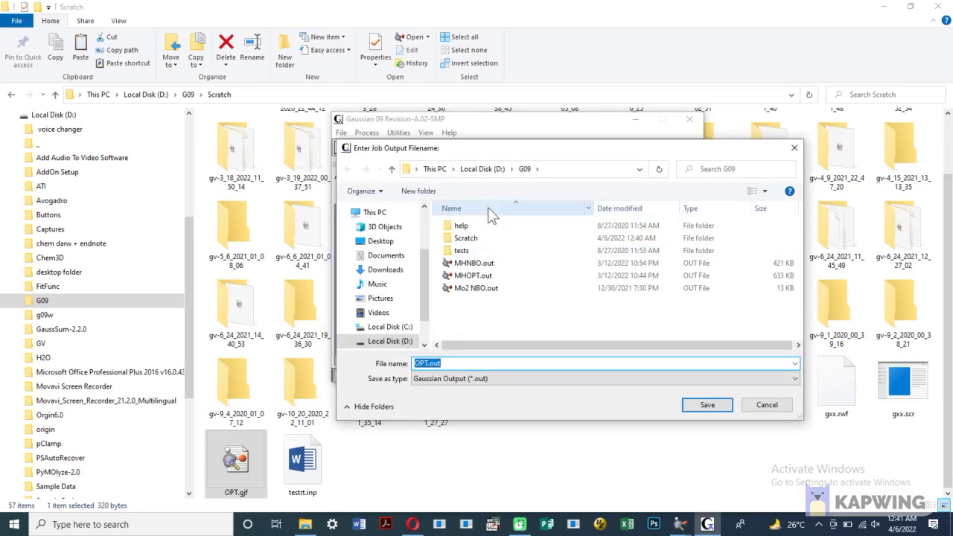
double_click(468, 238)
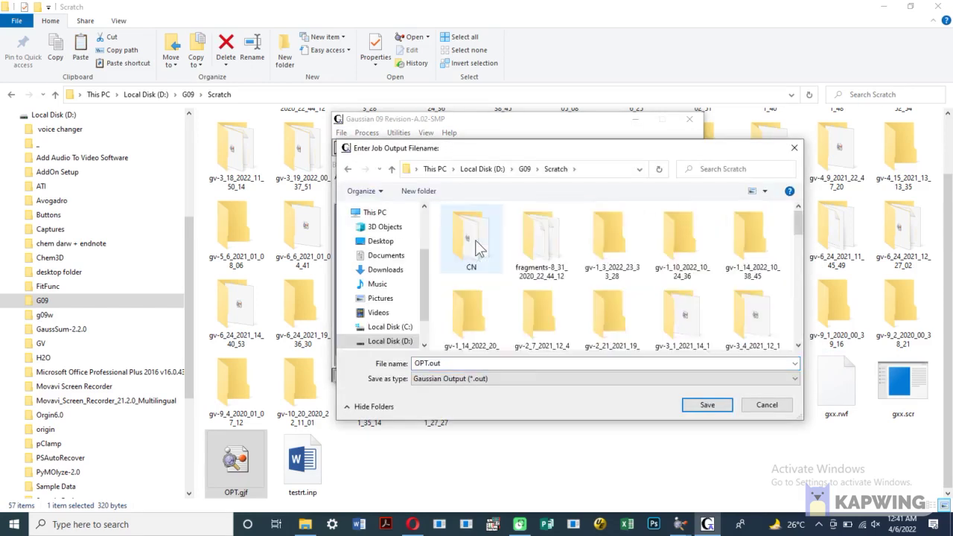
click(704, 404)
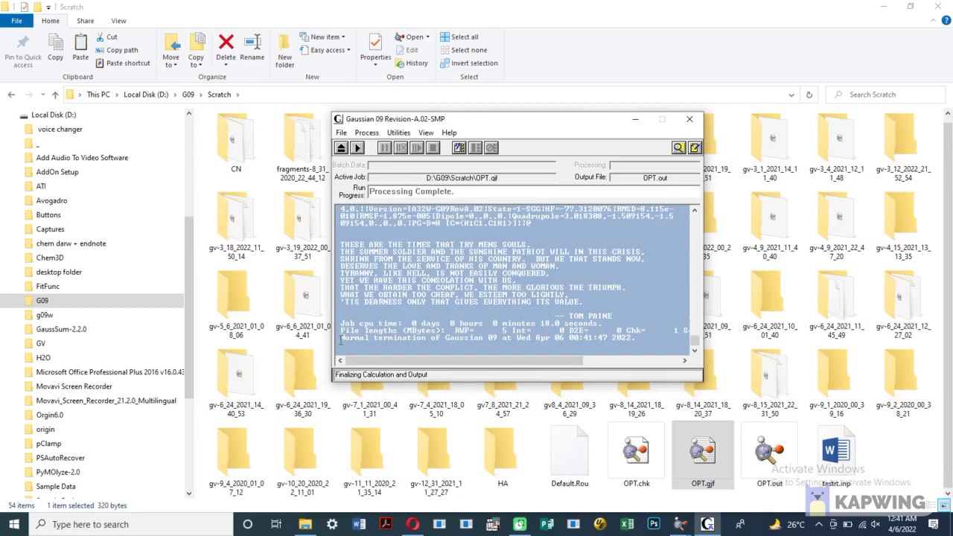
Select the Normal termination line in the finished acetylene OPT.out output
drag(340, 340, 601, 343)
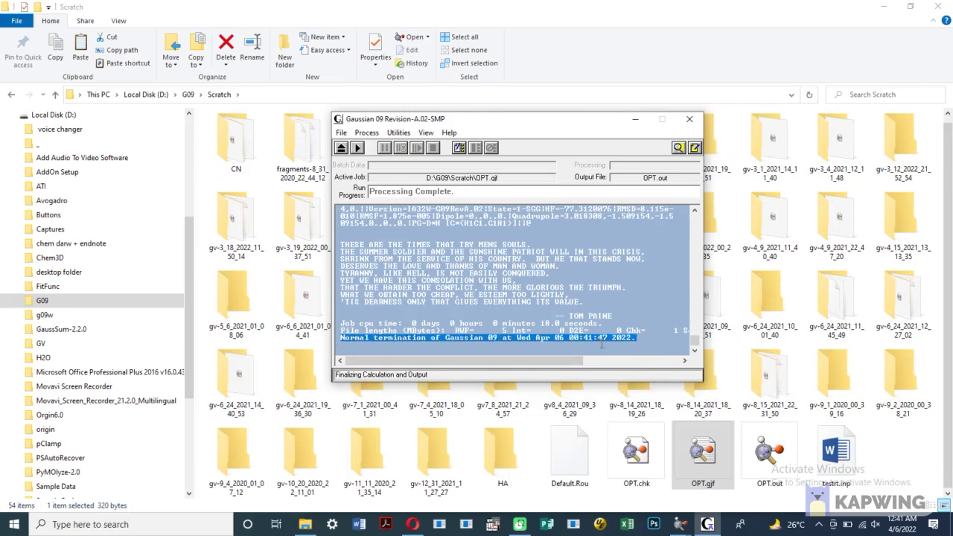
click(401, 133)
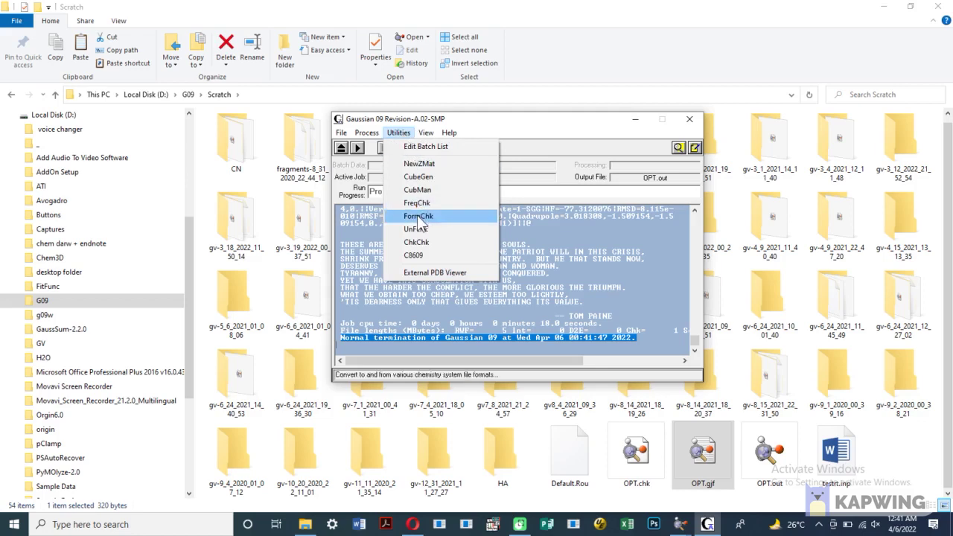
Convert OPT.chk into the formatted checkpoint OPT.fch using FormChk
click(417, 217)
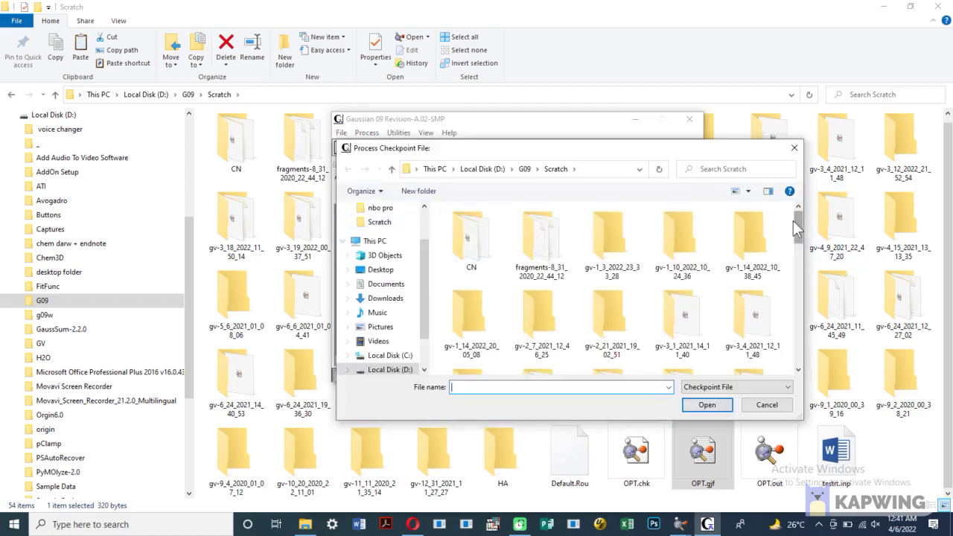
drag(797, 223, 798, 371)
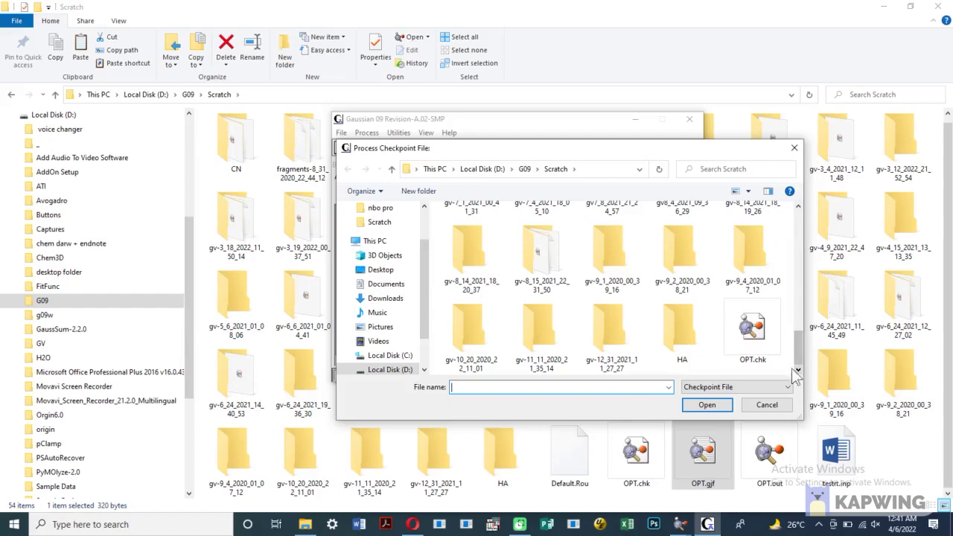
click(748, 332)
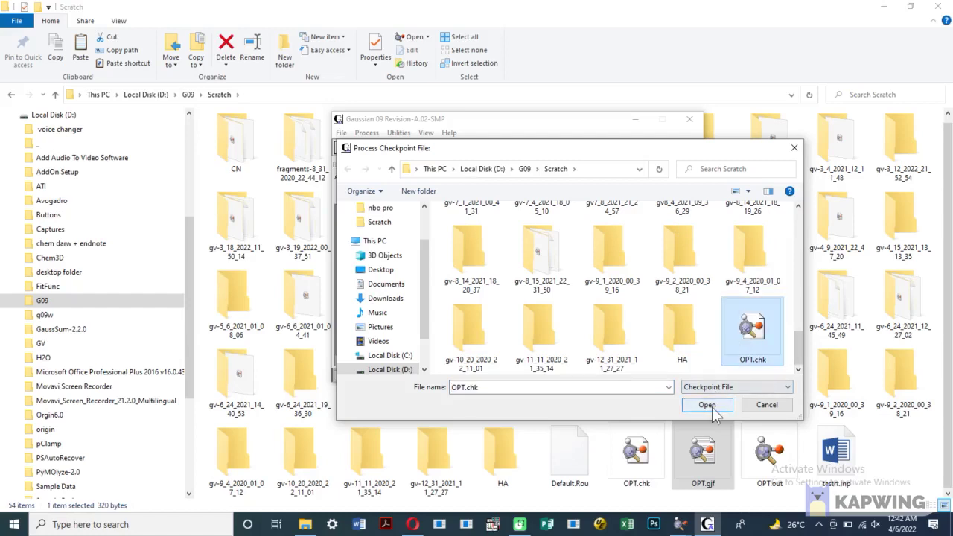
click(711, 409)
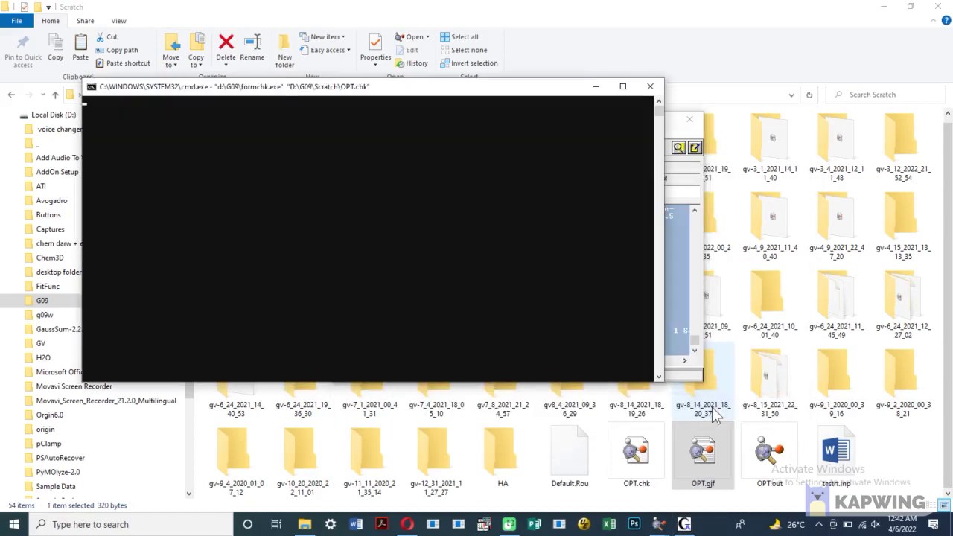
Minimize the console window and the Gaussian 09 window
drag(476, 92, 583, 131)
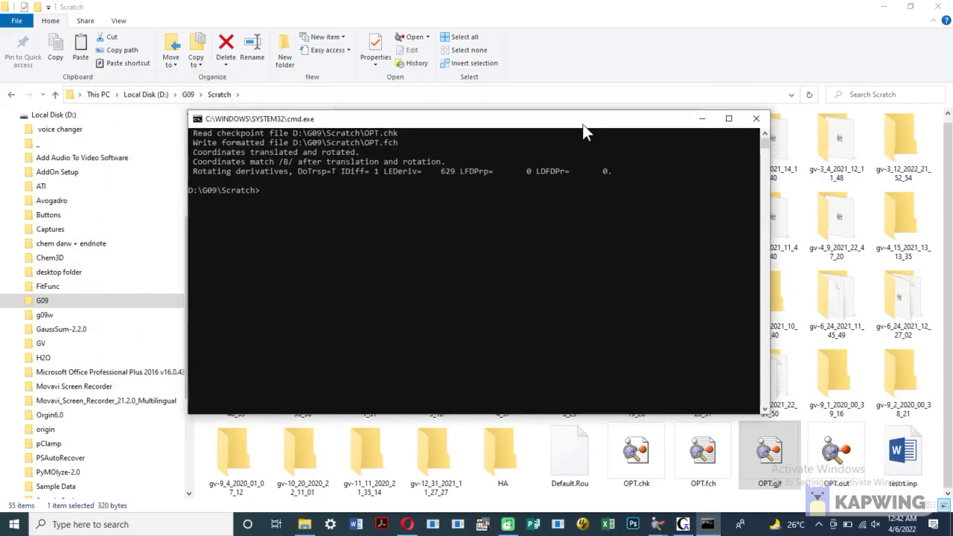
click(704, 120)
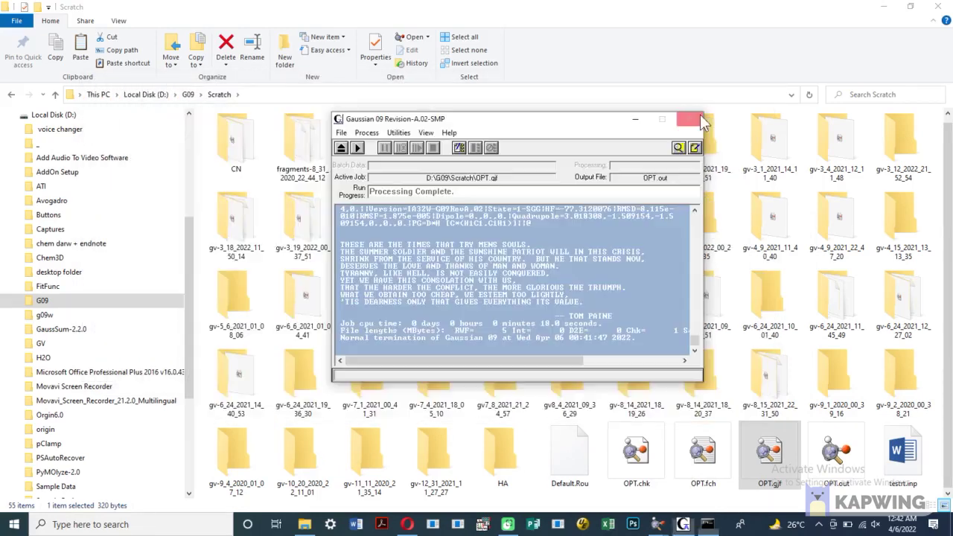
click(637, 120)
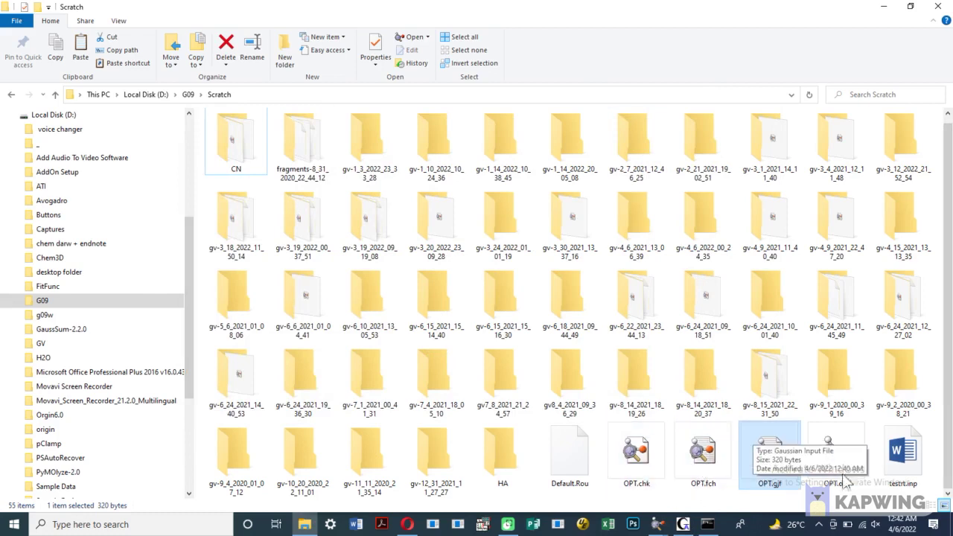
click(669, 500)
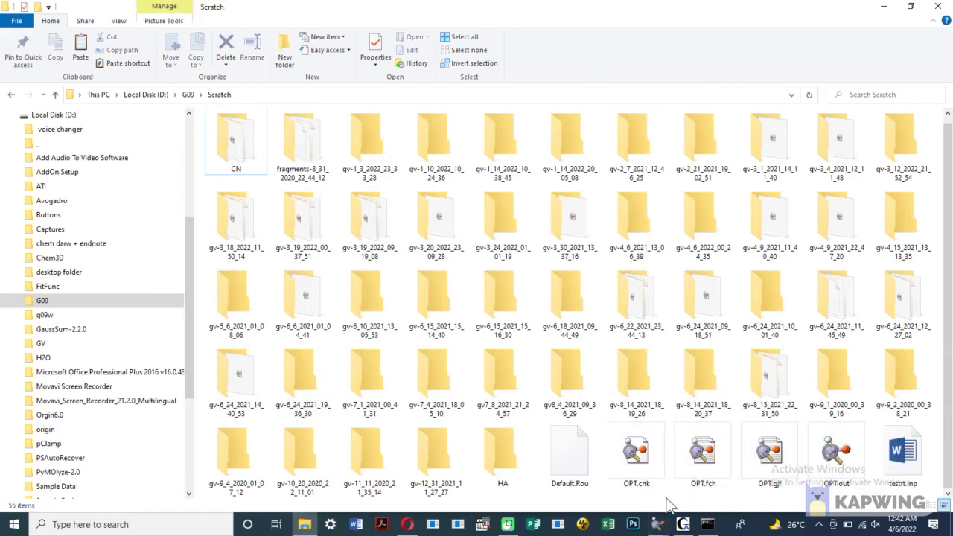
Create a new folder named OPT in the Scratch directory
right_click(667, 500)
mouse_move(709, 465)
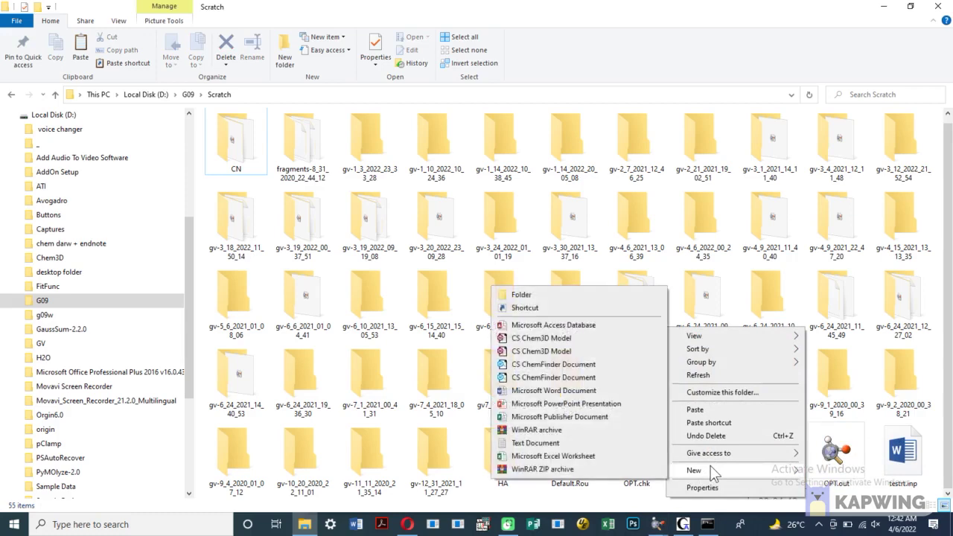
click(525, 294)
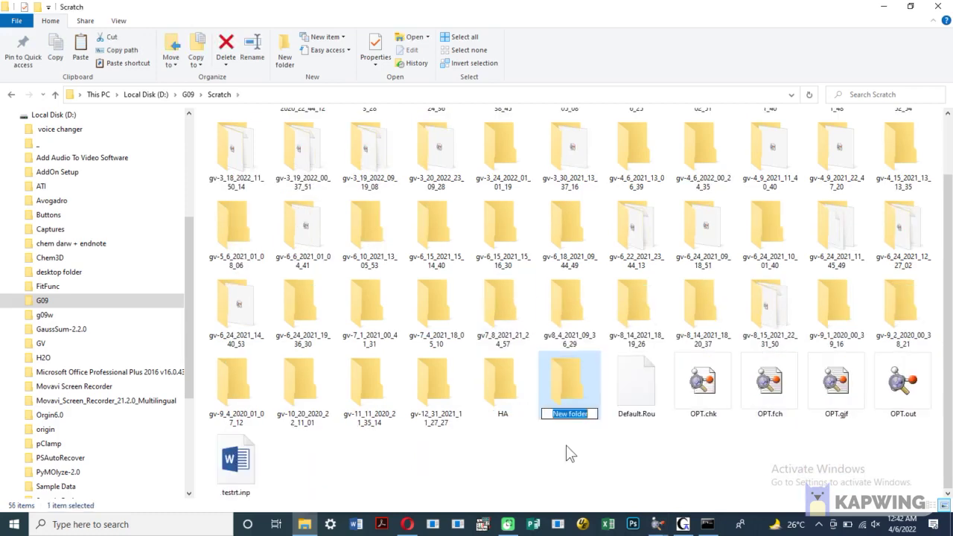
key(BackSpace)
text(OPT)
key(Return)
Move OPT.chk, OPT.fch, OPT.gjf and OPT.out into the OPT folder, then open OPT.out in GaussView
drag(694, 448, 573, 396)
double_click(567, 455)
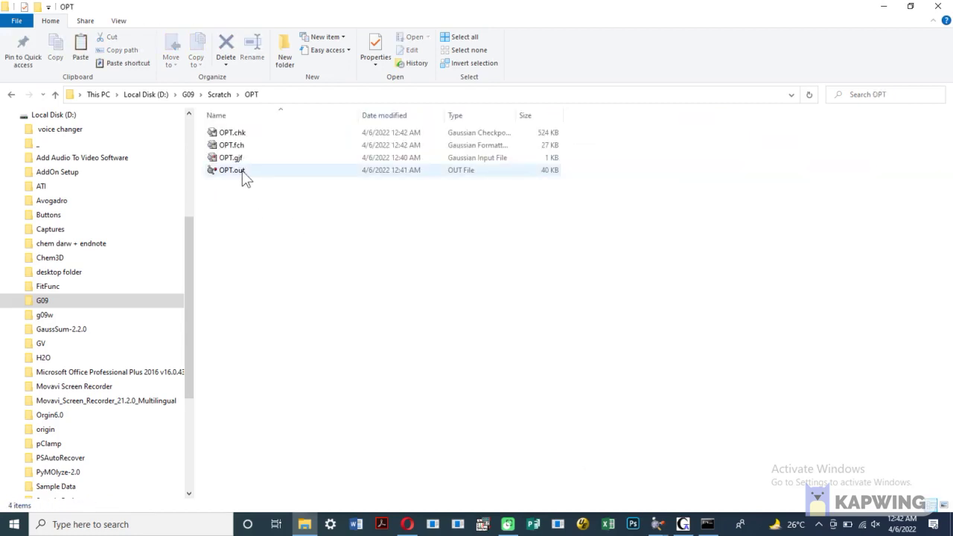
click(242, 170)
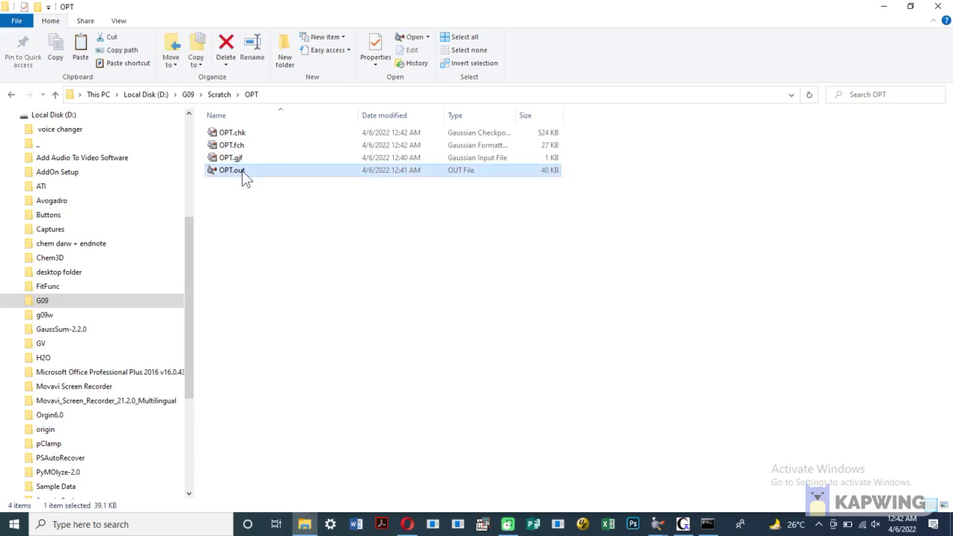
double_click(242, 171)
Rotate the optimized acetylene to a side view and move its window to the right
drag(326, 261, 390, 278)
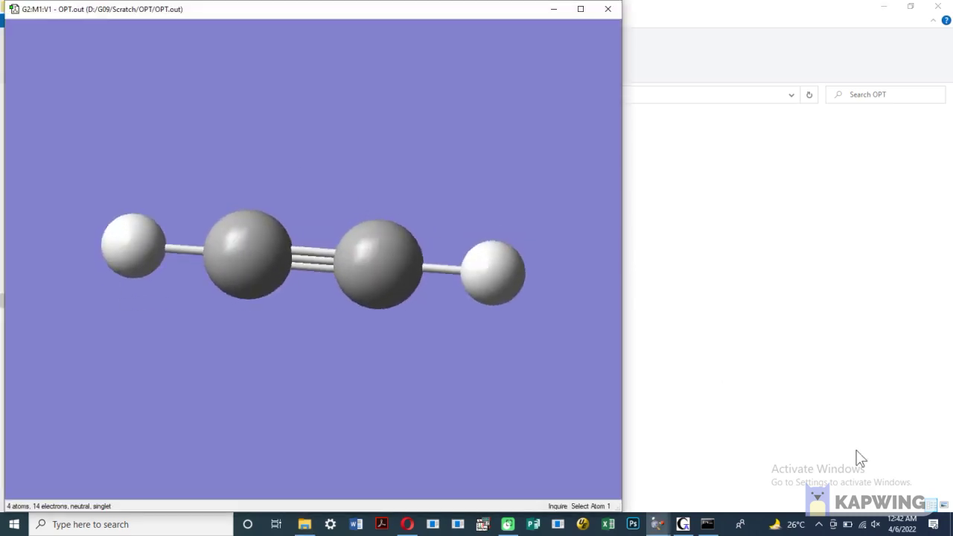
click(895, 514)
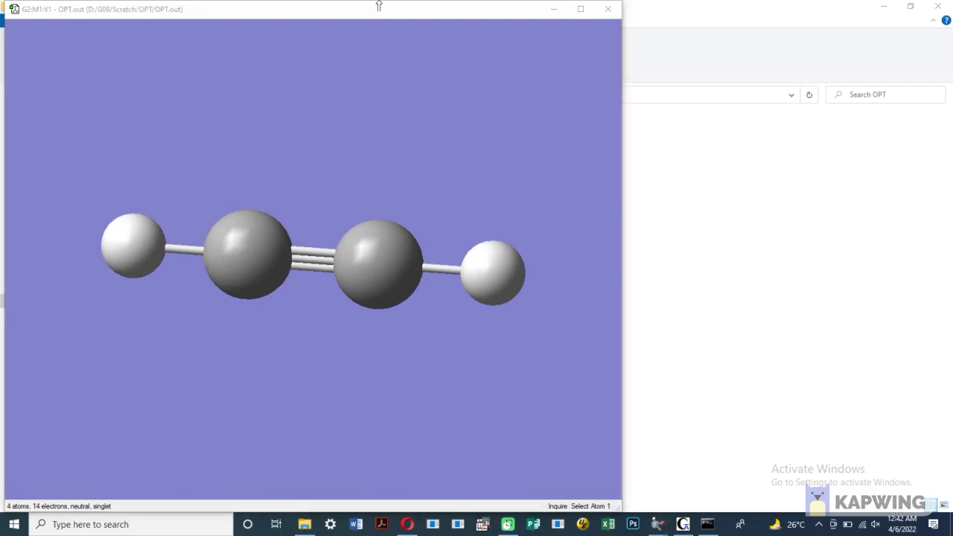
drag(379, 7, 684, 18)
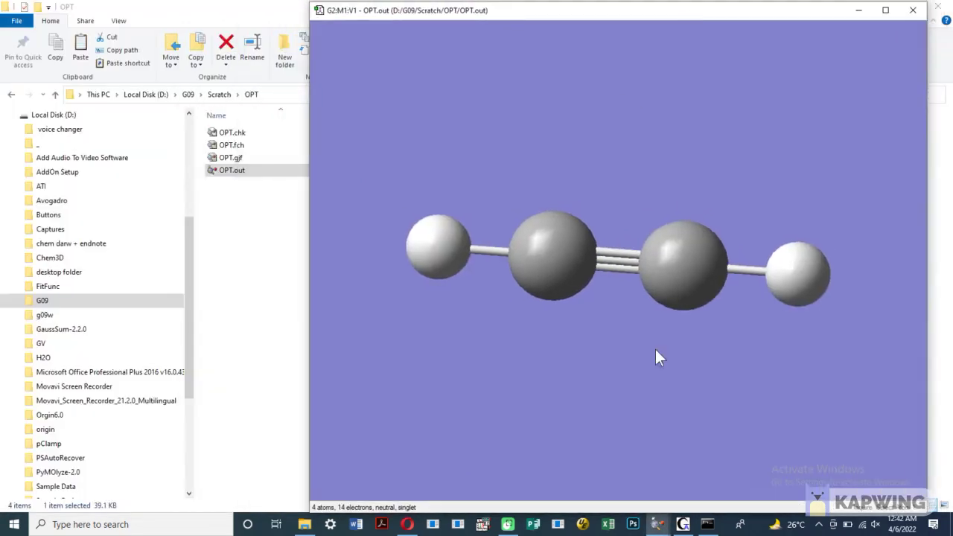
mouse_move(658, 522)
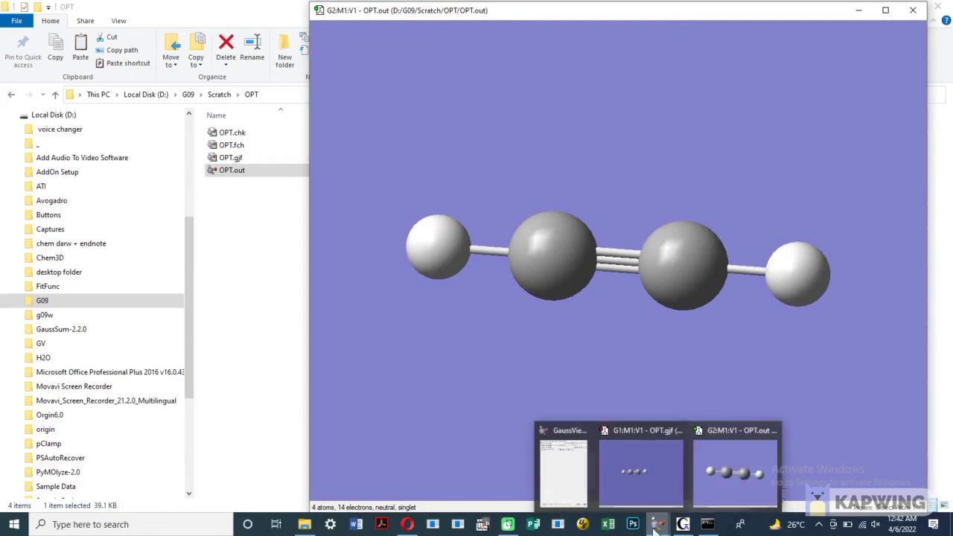
click(550, 468)
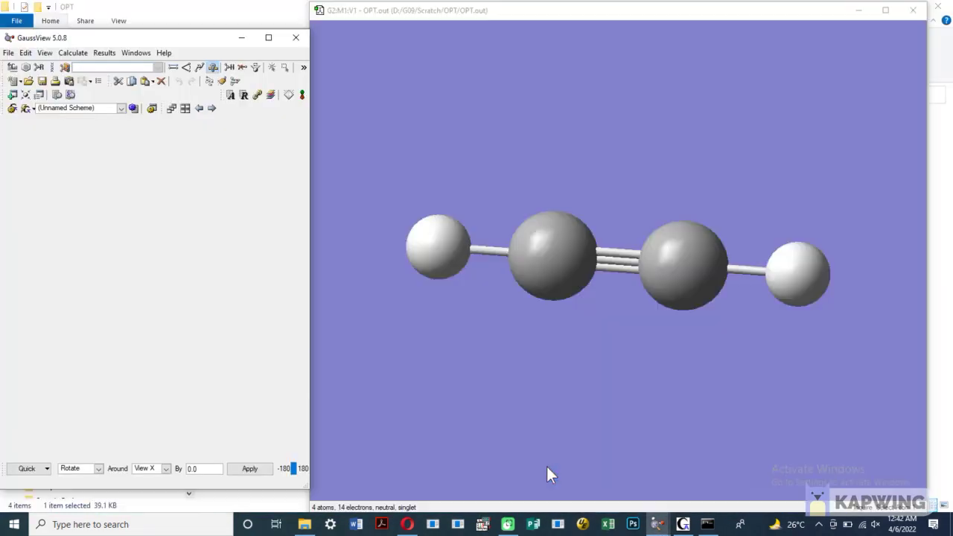
Review the calculation summary showing E(RB3LYP) −77.31200759 a.u. and point group D*H, then close it
click(110, 55)
click(120, 67)
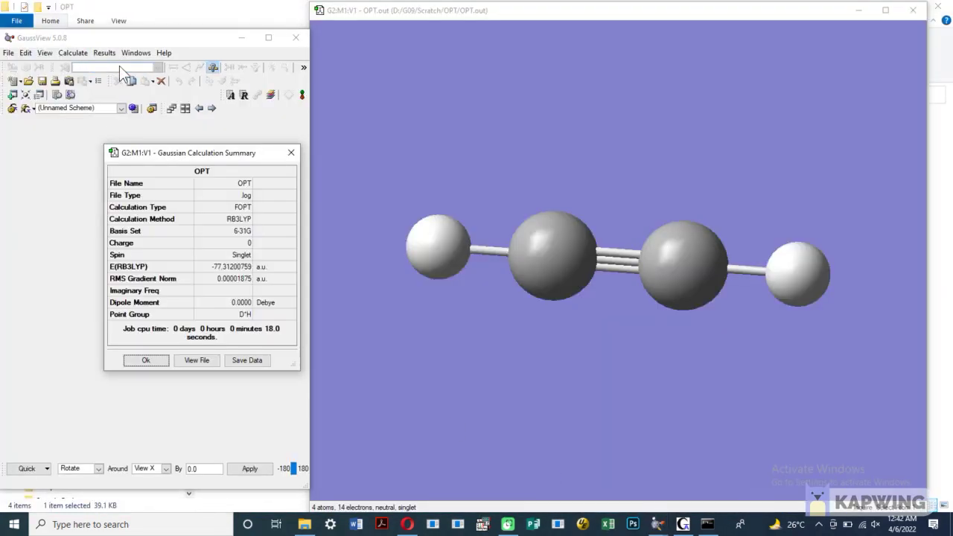
drag(196, 156, 277, 162)
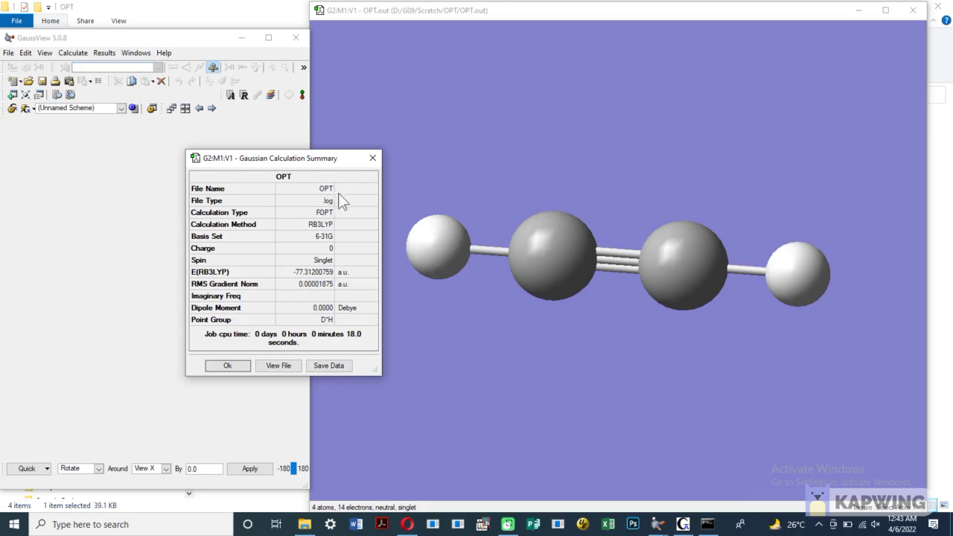
click(227, 365)
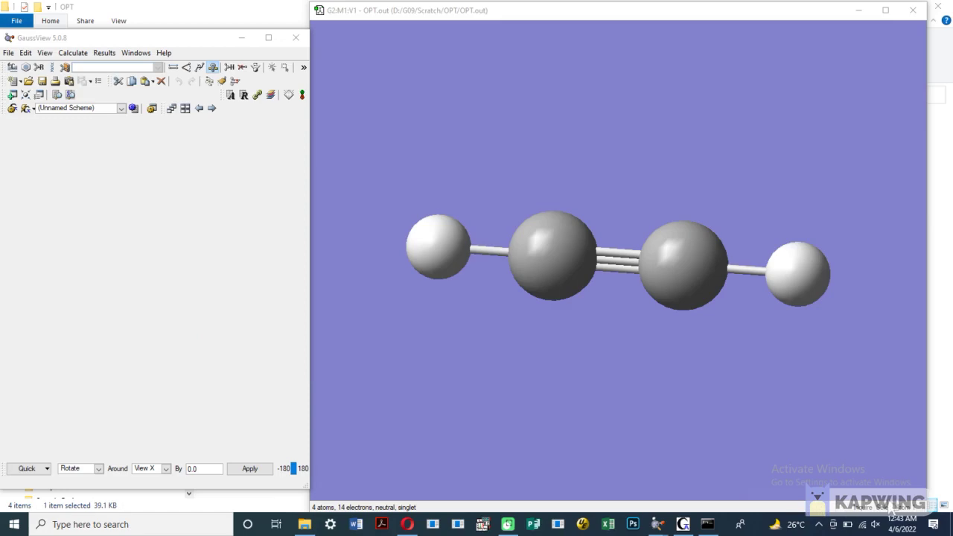